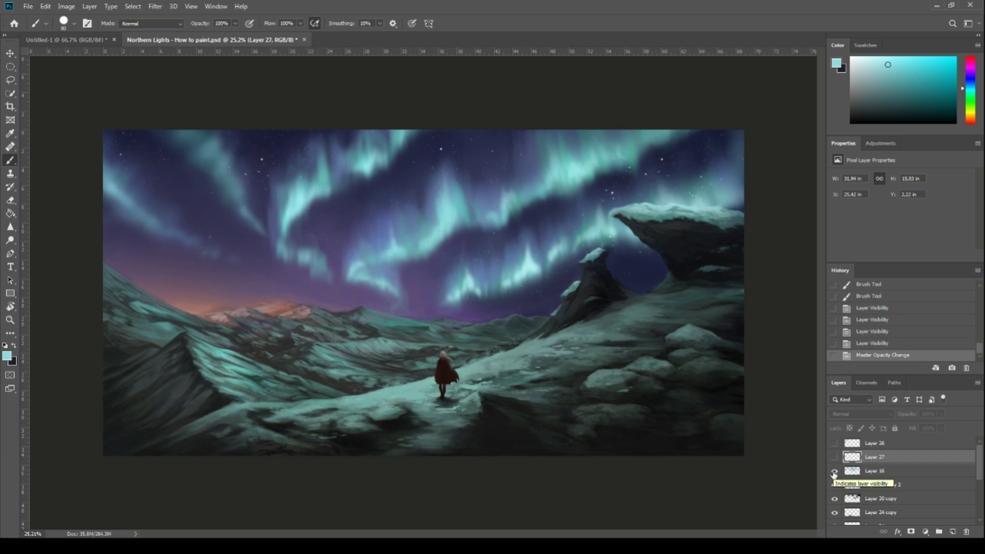
Step: Hide the finished aurora on Layer 16 and sketch a winding guide line with short vertical ticks across the sky on Layer 27
click(834, 472)
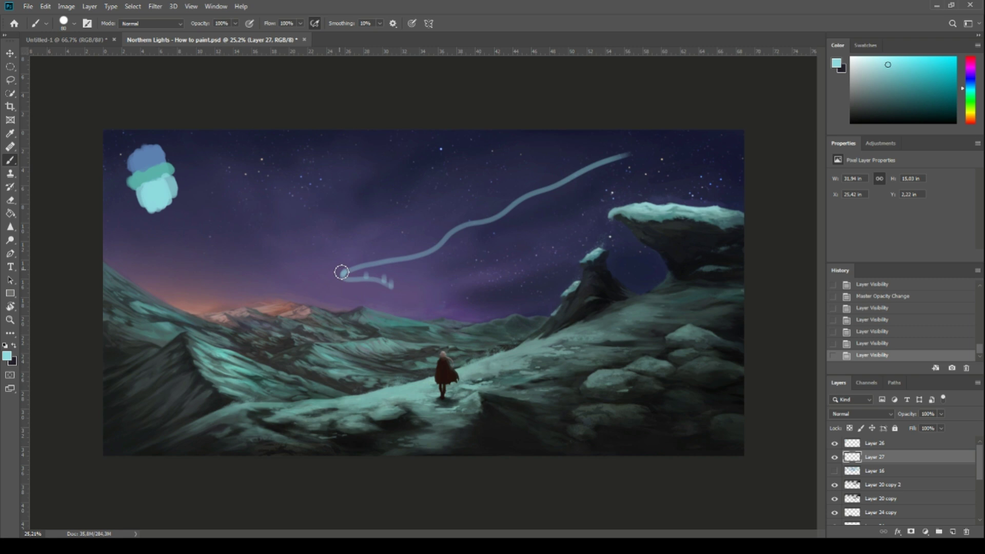
mouse_move(344, 276)
mouse_down()
mouse_move(345, 257)
mouse_move(361, 250)
mouse_move(382, 262)
mouse_move(381, 241)
mouse_move(469, 200)
mouse_up()
mouse_move(446, 237)
mouse_down()
mouse_move(443, 209)
mouse_move(499, 190)
mouse_move(534, 161)
mouse_move(615, 138)
mouse_move(639, 146)
mouse_move(647, 131)
mouse_up()
drag(395, 287, 404, 290)
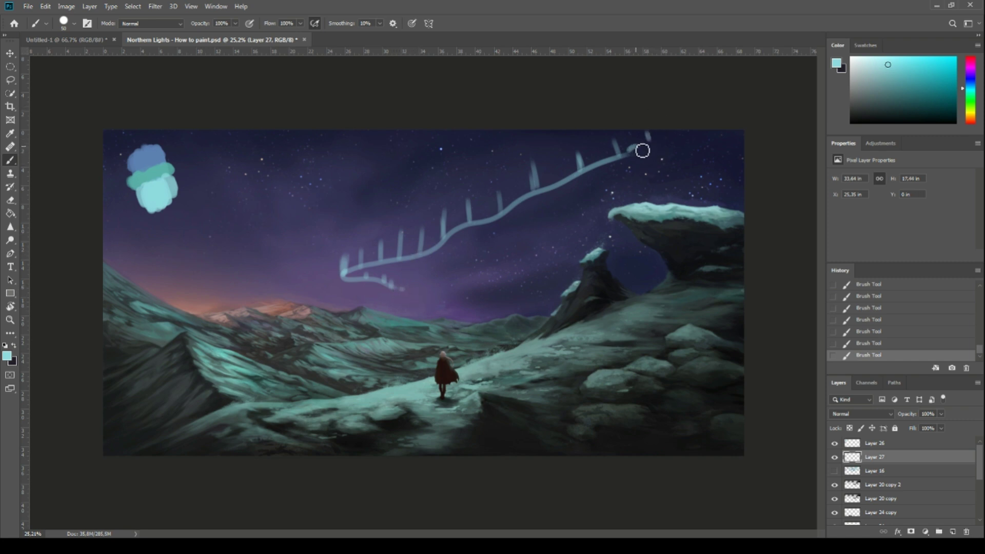
drag(642, 150, 649, 145)
Step: Lower the guide sketch layer's opacity to 27% and make Layer 26 the active painting layer
drag(920, 427, 908, 429)
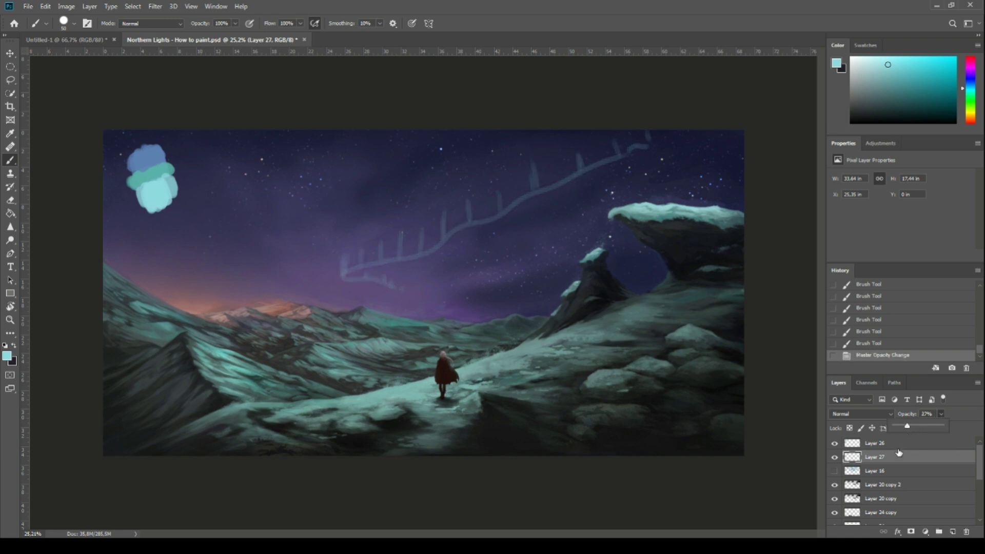
click(906, 449)
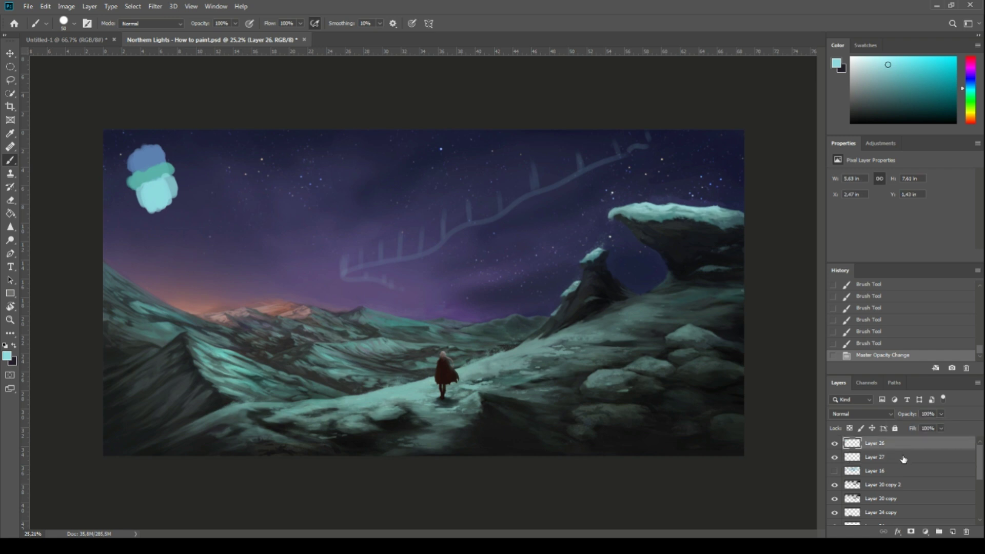
Step: Choose the Light Beam 2 brush, paint one test stroke beside the guide and undo it
click(73, 23)
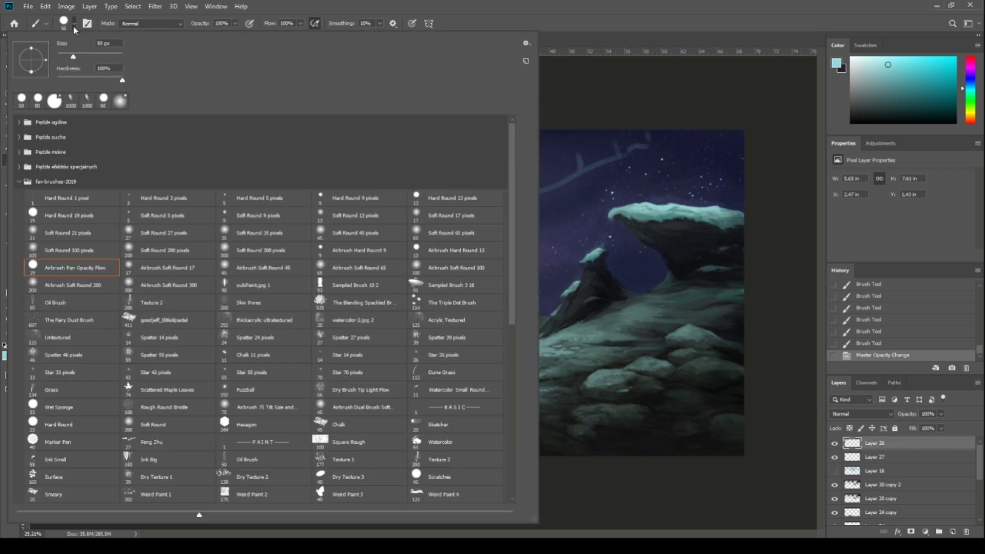
drag(511, 234, 522, 358)
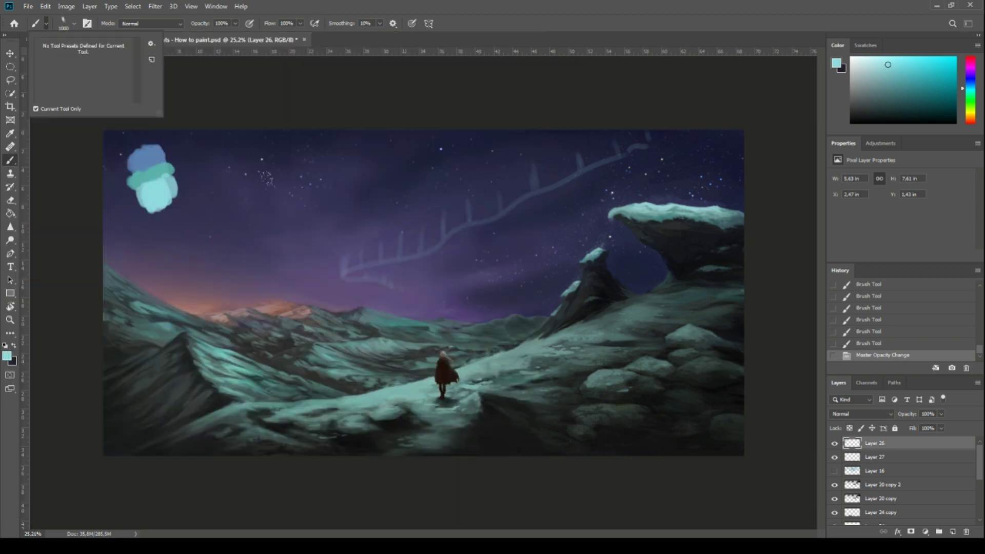
drag(286, 213, 314, 259)
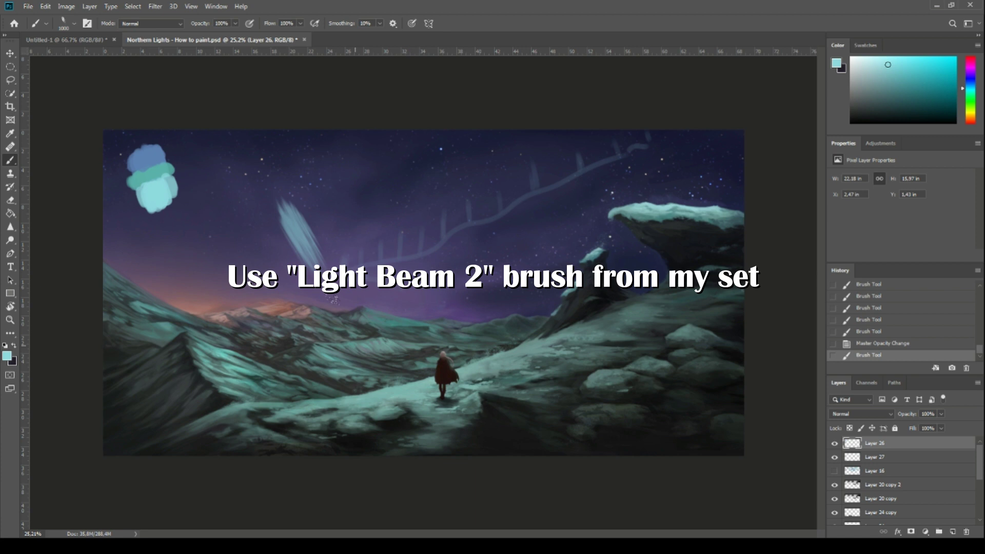
key(ctrl+z)
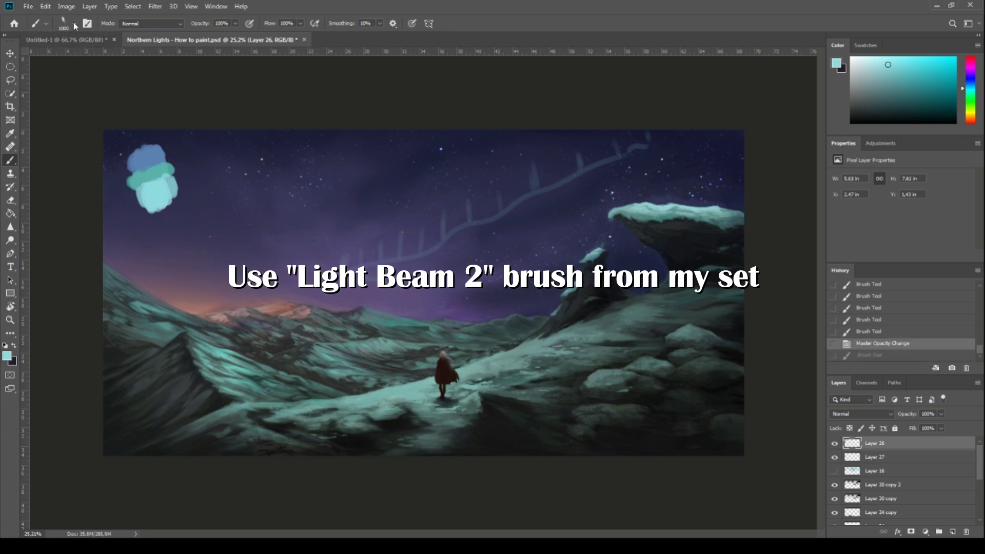
Step: Rotate the Light Beam 2 brush tip so its beams stand upright and reduce its size to 250 px
click(74, 24)
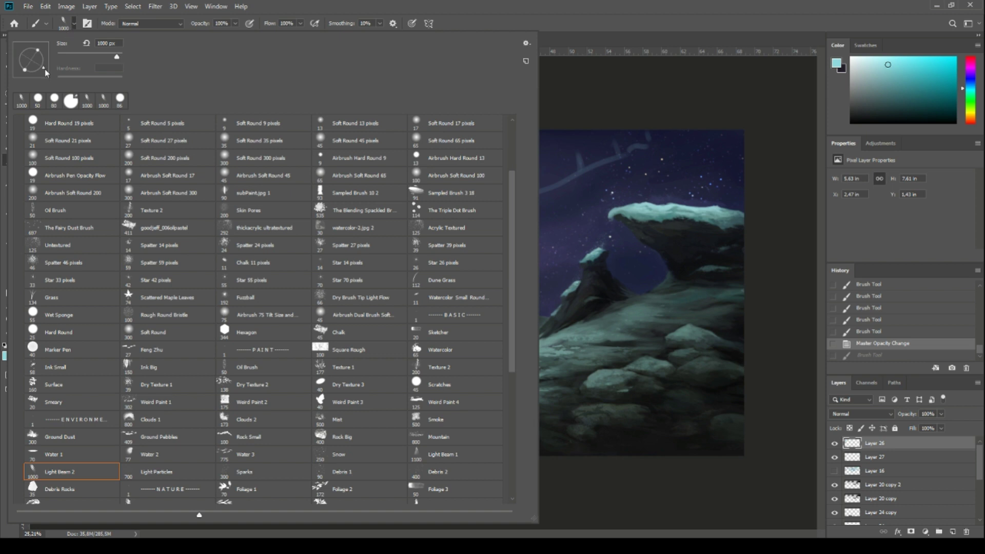
click(75, 24)
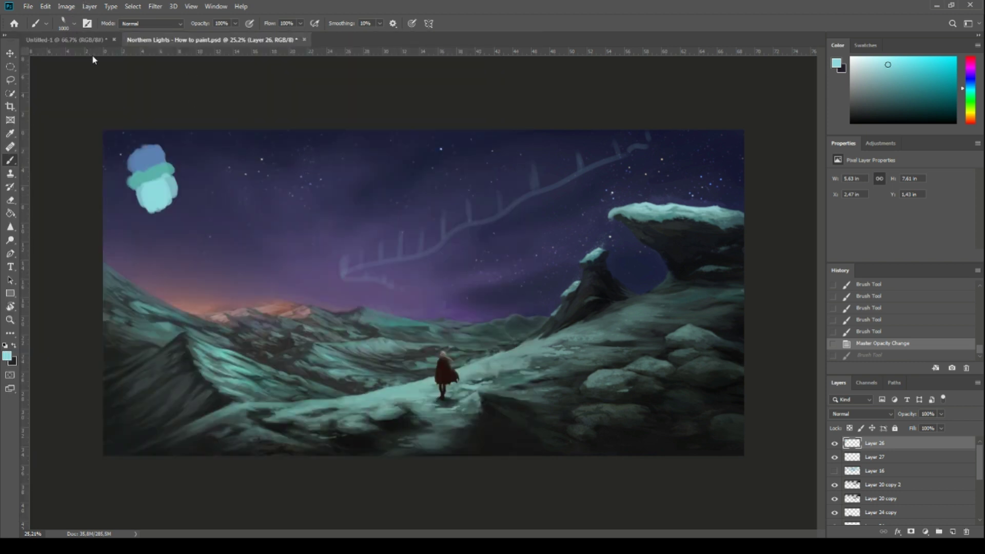
click(74, 23)
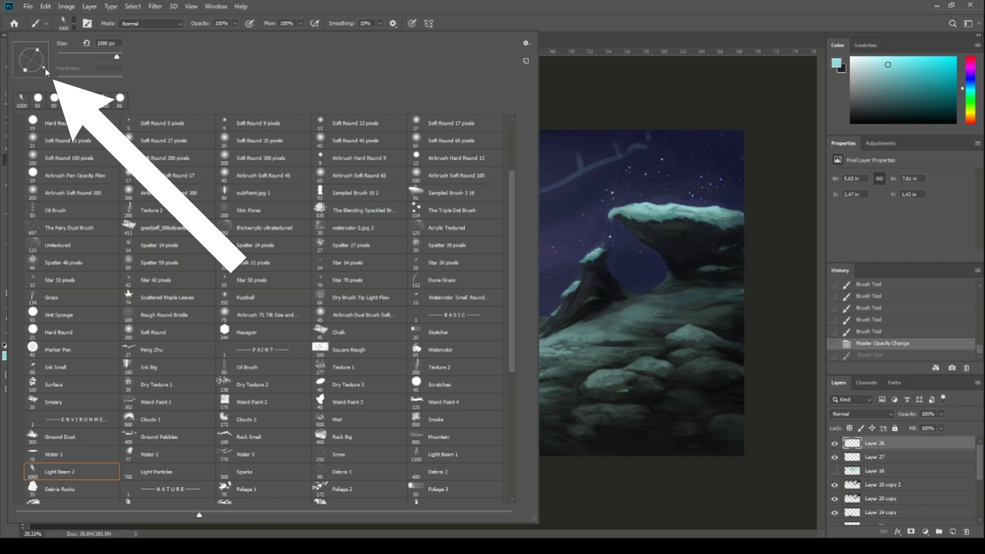
click(74, 24)
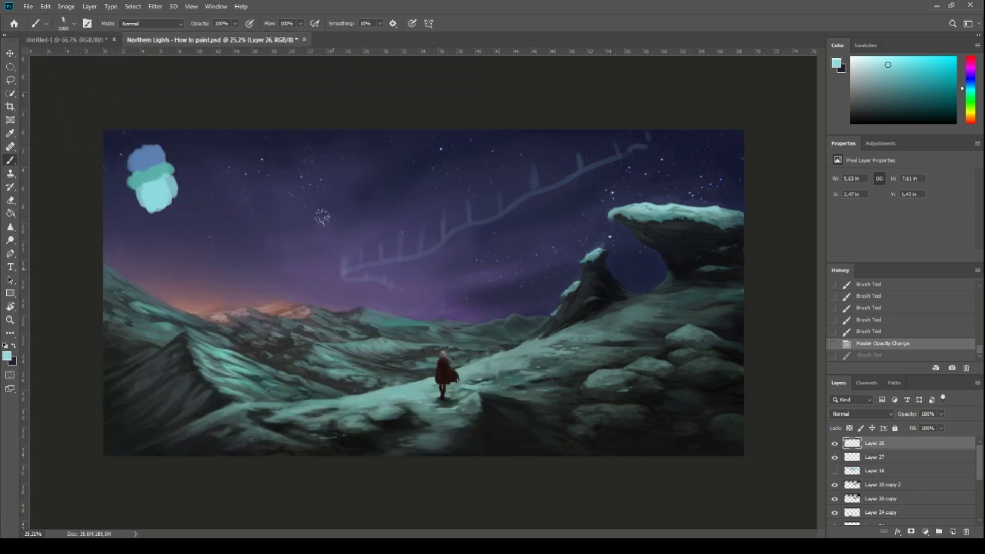
click(74, 24)
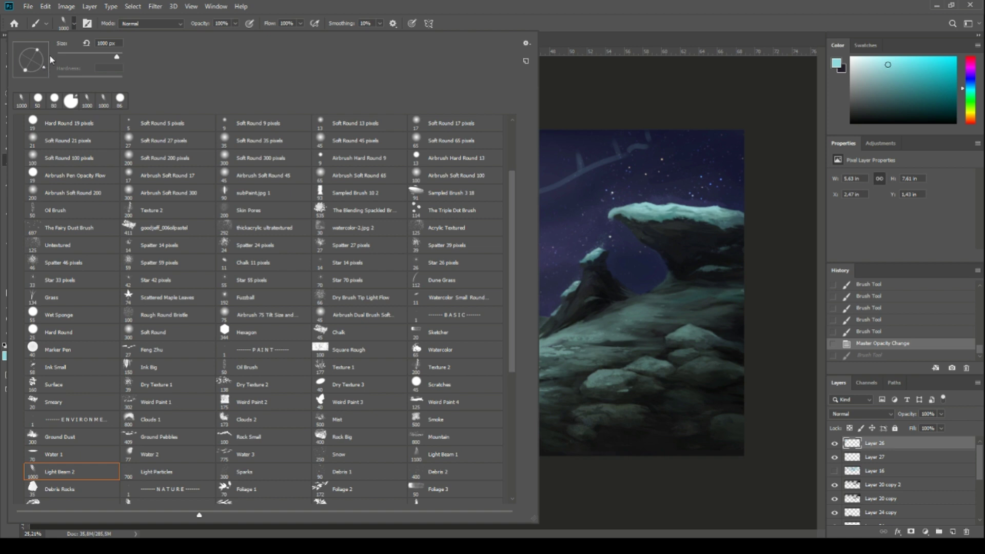
click(71, 23)
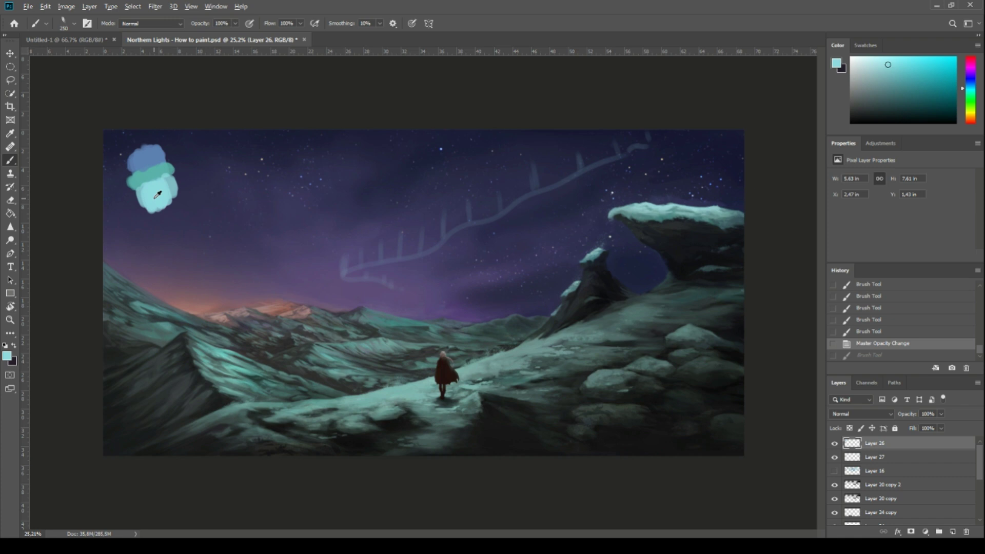
Step: Sample the teal swatch and paint vertical light beams over the guide's left half and its short lower tail
alt+click(156, 172)
drag(346, 259, 354, 250)
drag(352, 270, 359, 242)
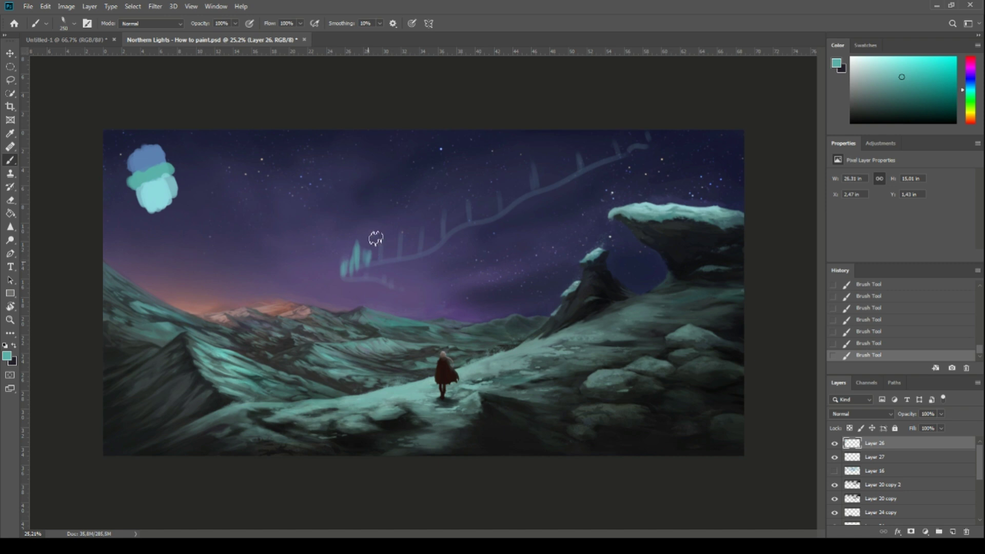
key(bracketright)
drag(372, 263, 379, 236)
mouse_move(382, 264)
mouse_down()
mouse_move(383, 206)
mouse_move(389, 240)
mouse_up()
drag(394, 261, 395, 237)
drag(399, 265, 401, 233)
drag(404, 258, 404, 232)
drag(413, 256, 414, 240)
drag(422, 253, 427, 203)
drag(434, 246, 435, 219)
drag(442, 246, 443, 220)
drag(449, 236, 449, 219)
drag(346, 276, 351, 279)
drag(358, 282, 366, 278)
drag(373, 283, 393, 289)
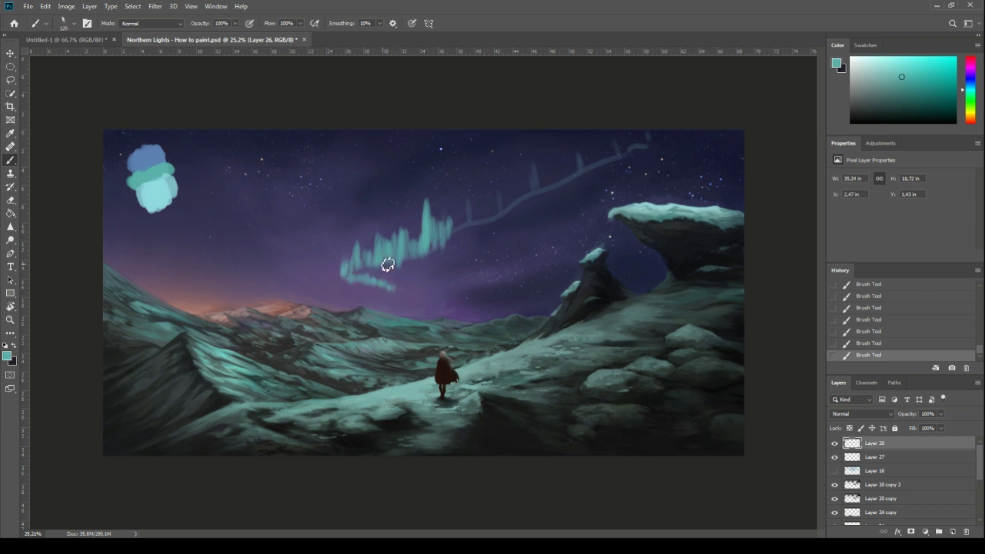
Step: Extend the teal beams along the rest of the guide up to the canvas's upper edge, adjusting the brush settings
drag(455, 235, 456, 206)
drag(463, 231, 463, 199)
drag(469, 227, 469, 179)
drag(478, 225, 478, 195)
drag(444, 242, 444, 199)
click(74, 23)
drag(97, 56, 105, 56)
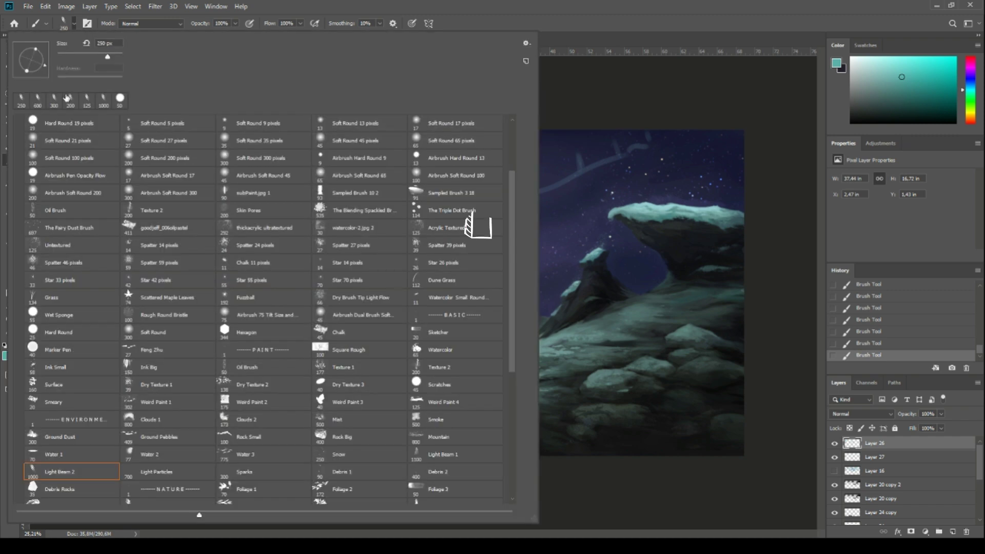
key(Return)
mouse_move(510, 128)
mouse_down()
mouse_move(562, 154)
mouse_move(660, 133)
mouse_up()
Step: Sample the blue swatch and paint taller beams above the teal ribbon, undoing the last three actions
alt+click(148, 156)
click(74, 24)
mouse_move(349, 260)
mouse_down()
mouse_move(349, 226)
mouse_move(389, 213)
mouse_up()
drag(415, 238, 415, 203)
mouse_move(435, 222)
mouse_down()
mouse_move(435, 191)
mouse_move(464, 162)
mouse_up()
drag(480, 201, 480, 149)
drag(395, 235, 394, 198)
mouse_move(548, 177)
mouse_down()
mouse_move(547, 131)
mouse_move(585, 123)
mouse_up()
key(ctrl+z)
key(ctrl+z)
key(ctrl+z)
Step: Trim the blue beams over the ribbon's left half with the Eraser and repaint them in blue
key(e)
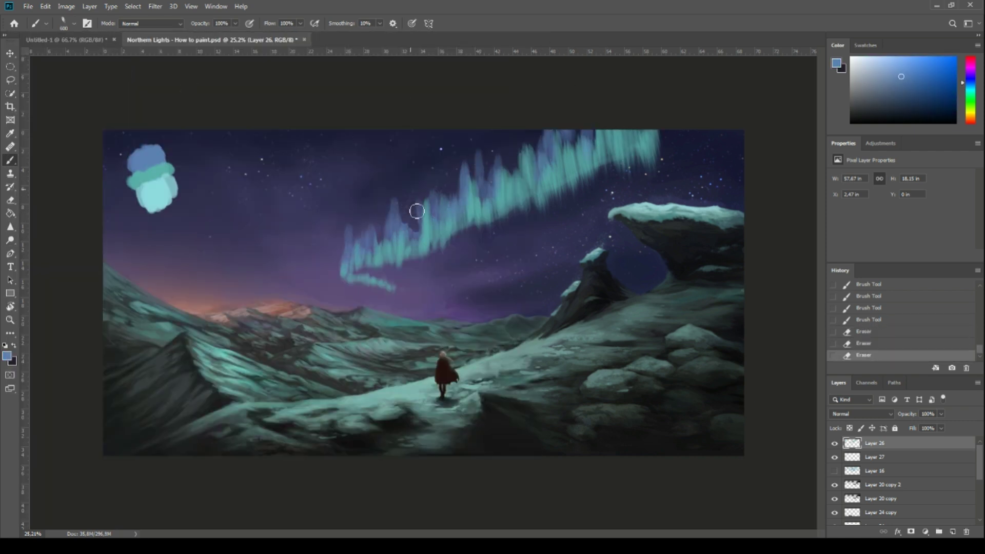
drag(415, 202, 416, 225)
key(b)
mouse_move(404, 231)
mouse_down()
mouse_move(404, 211)
mouse_move(347, 229)
mouse_move(361, 244)
mouse_up()
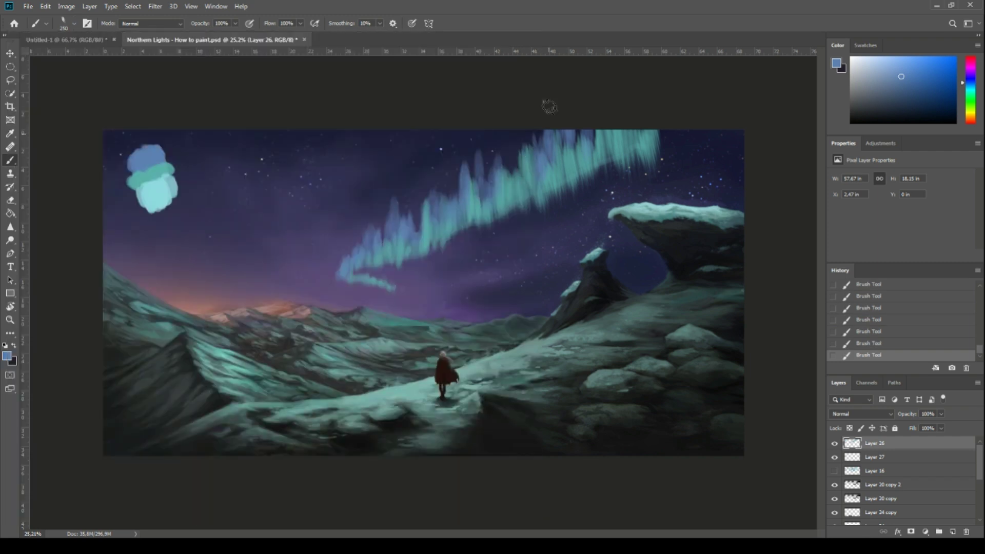
Step: Paint light cyan highlights along the ribbon's core with a smaller brush, from its left bend to the upper right
alt+click(615, 202)
key(bracketleft)
key(bracketleft)
key(bracketleft)
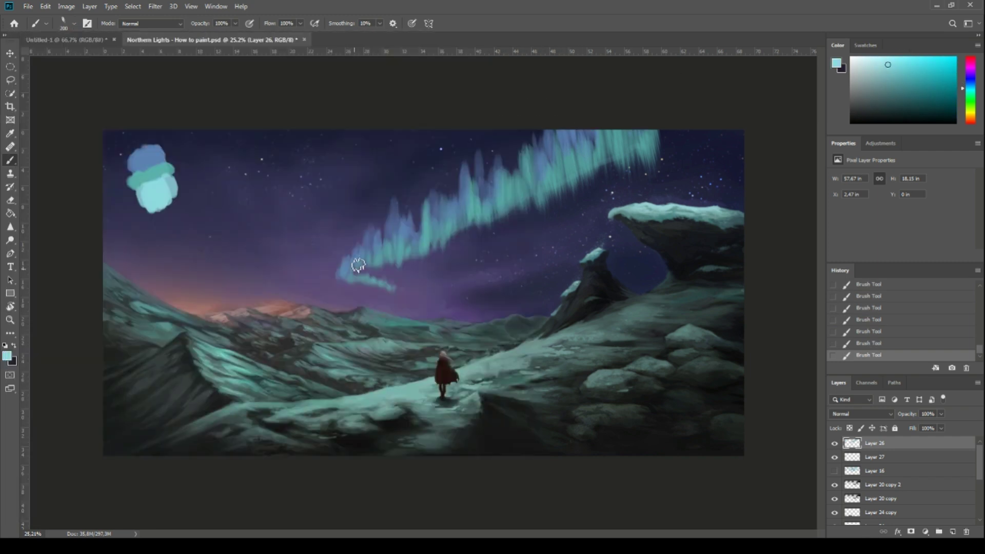
mouse_move(344, 268)
mouse_down()
mouse_move(386, 286)
mouse_move(354, 264)
mouse_move(436, 233)
mouse_up()
drag(339, 280, 347, 275)
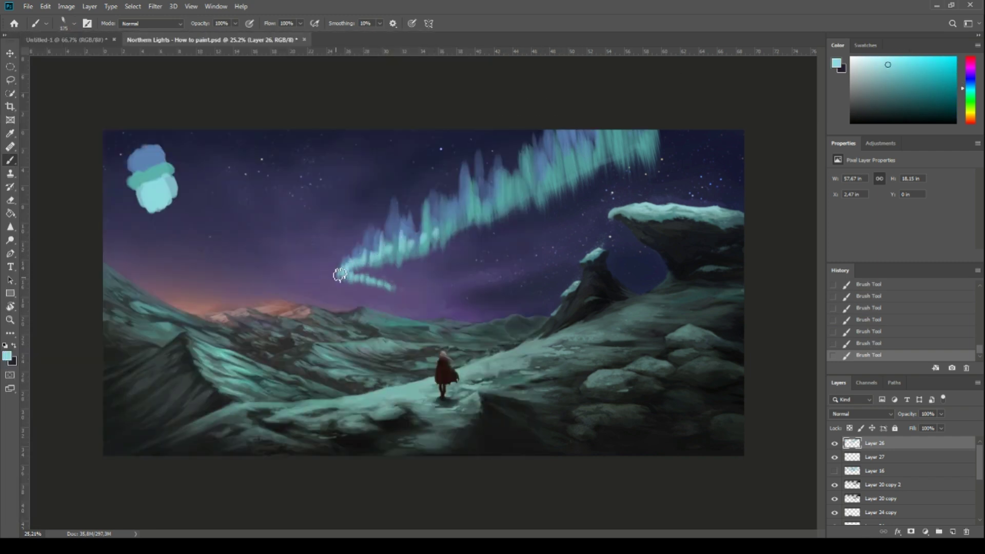
mouse_move(433, 239)
mouse_down()
mouse_move(463, 208)
mouse_move(511, 204)
mouse_move(534, 166)
mouse_move(588, 152)
mouse_move(602, 107)
mouse_move(630, 137)
mouse_move(684, 138)
mouse_move(704, 109)
mouse_up()
Step: Give the Eraser the Light Beam 2 tip and soften the beams on the ribbon's left half with upright strokes
click(10, 200)
click(74, 24)
click(61, 471)
click(74, 24)
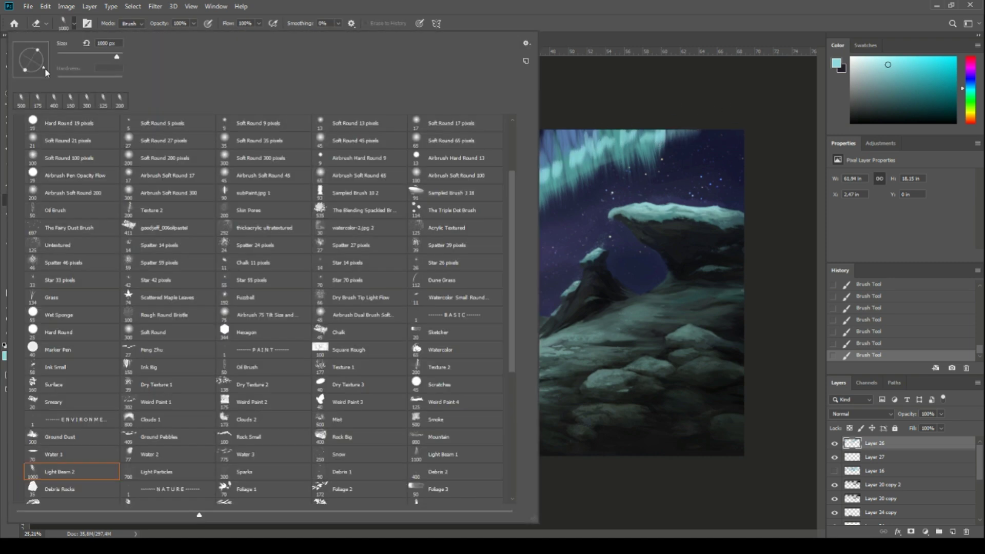
drag(375, 214, 379, 254)
mouse_move(447, 191)
mouse_down()
mouse_move(447, 219)
mouse_move(418, 239)
mouse_up()
Step: Sample cyan from the ribbon and brush more bright and tapering beams along its middle and right parts
key(b)
alt+click(425, 226)
drag(512, 181, 512, 164)
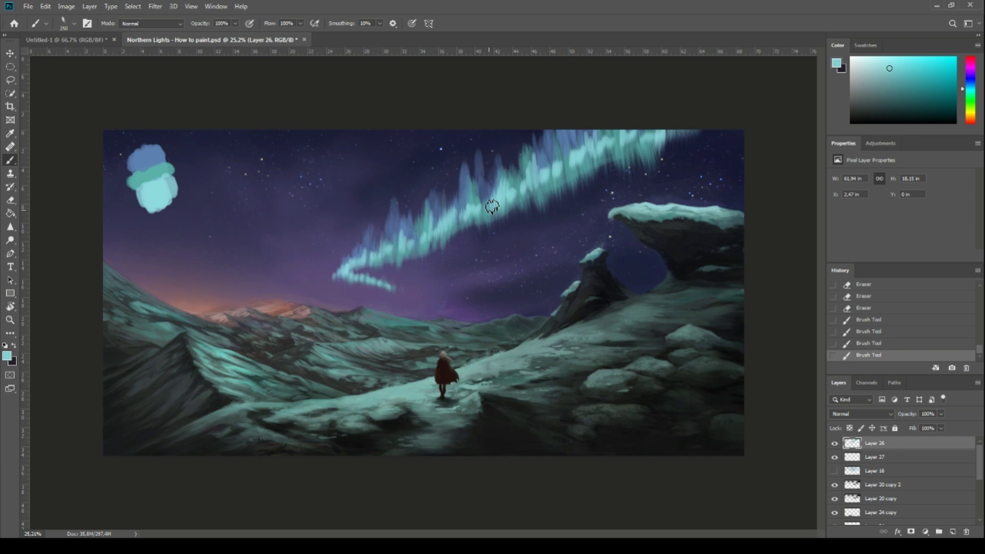
drag(433, 230, 433, 245)
drag(516, 183, 515, 195)
drag(559, 167, 568, 151)
drag(620, 148, 603, 134)
alt+click(350, 256)
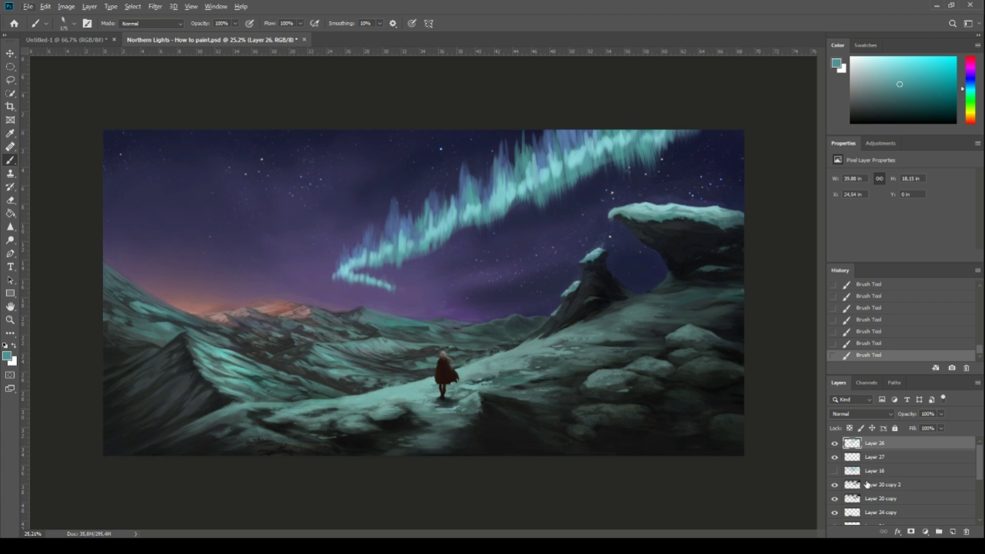
Step: Hide the guide sketch on Layer 27 and apply a Gaussian Blur with a 9.6 px radius to Layer 26
click(835, 459)
click(155, 7)
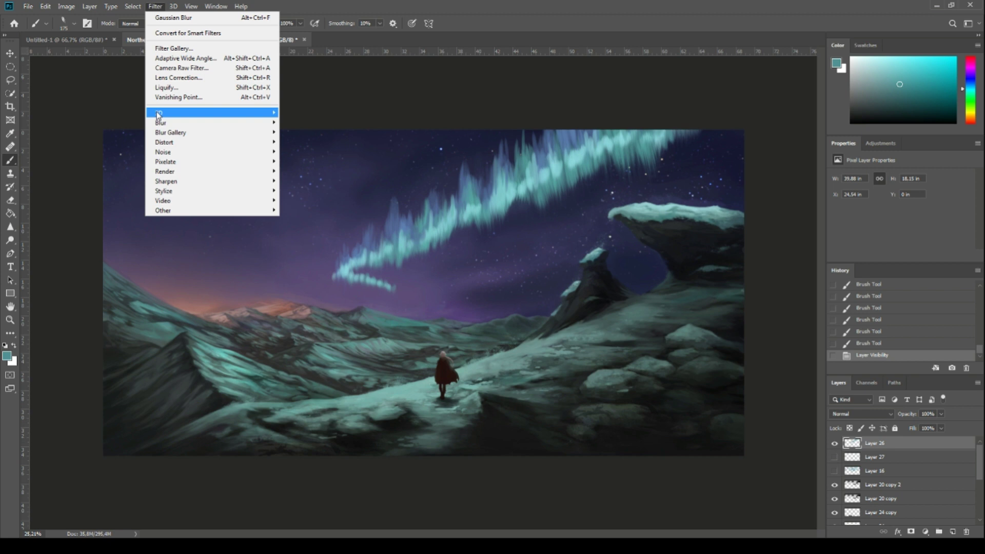
mouse_move(161, 124)
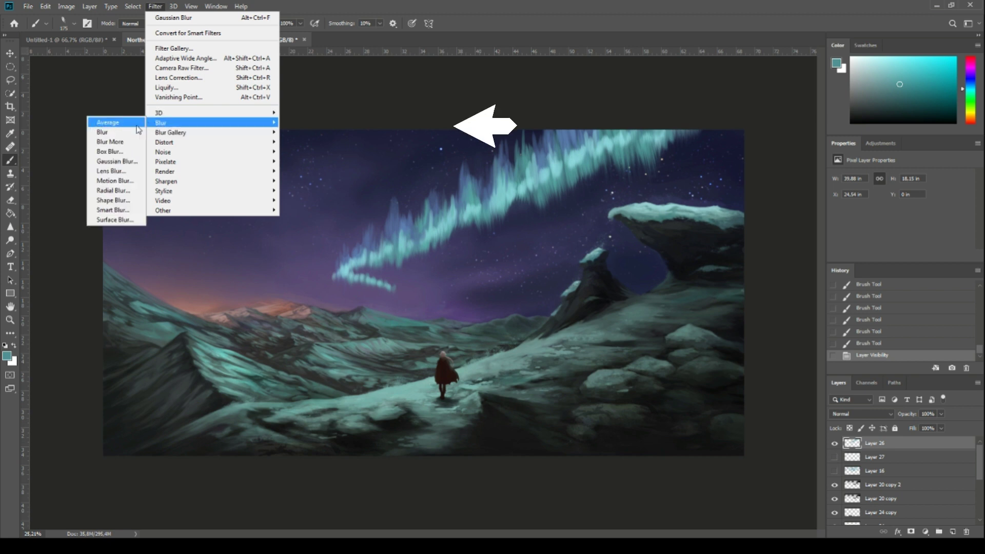
click(140, 164)
drag(192, 285, 193, 284)
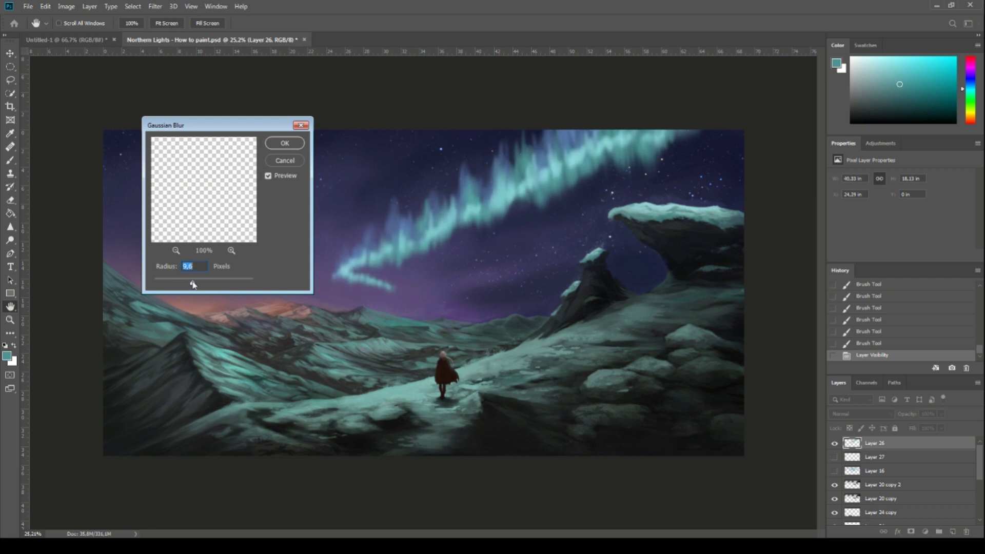
click(285, 144)
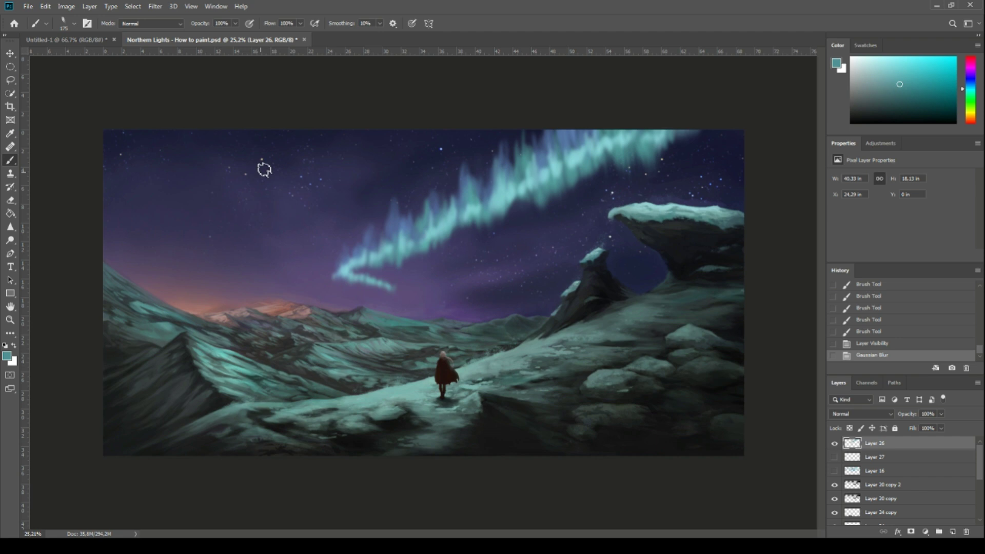
Step: Apply a Motion Blur to Layer 26 with an angle of 86° and a distance of 57 pixels
click(154, 7)
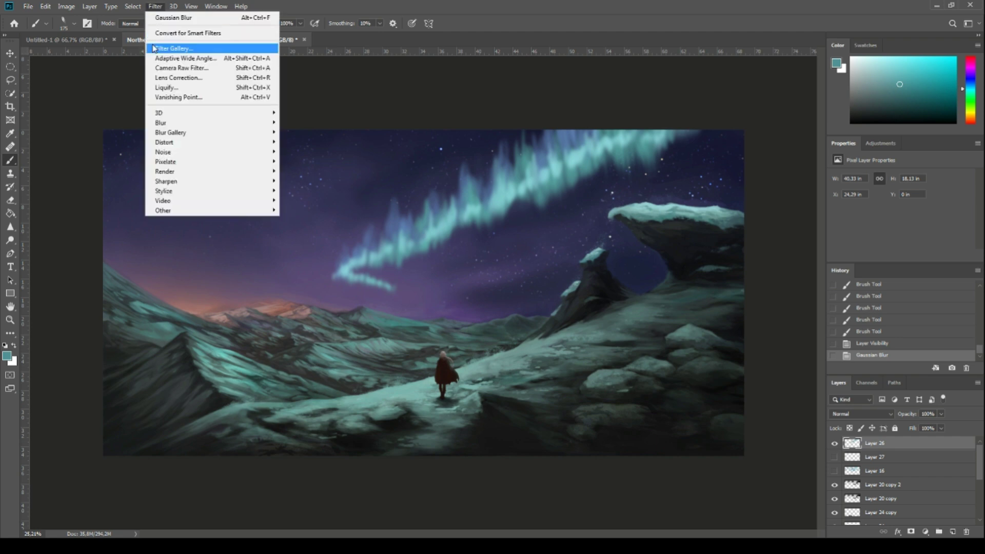
mouse_move(158, 124)
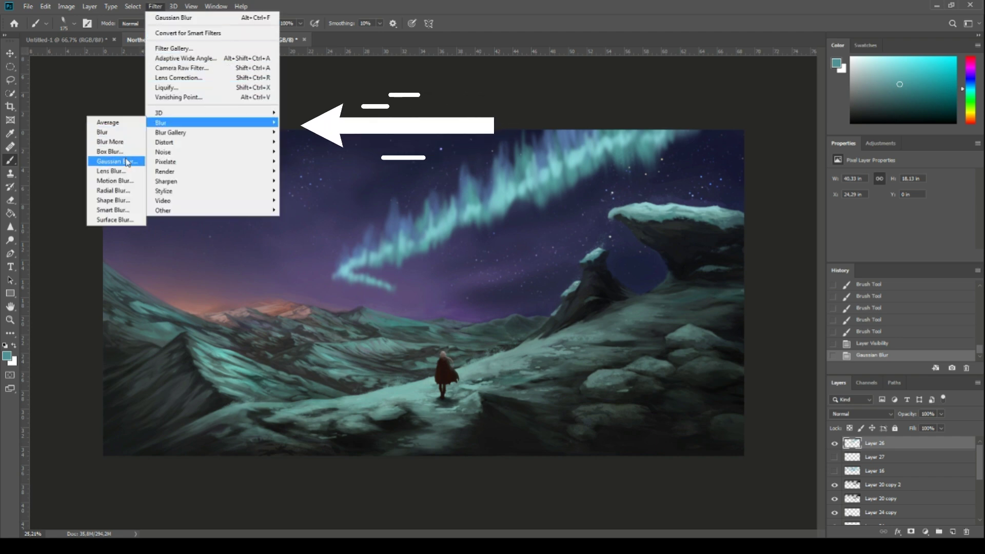
click(113, 181)
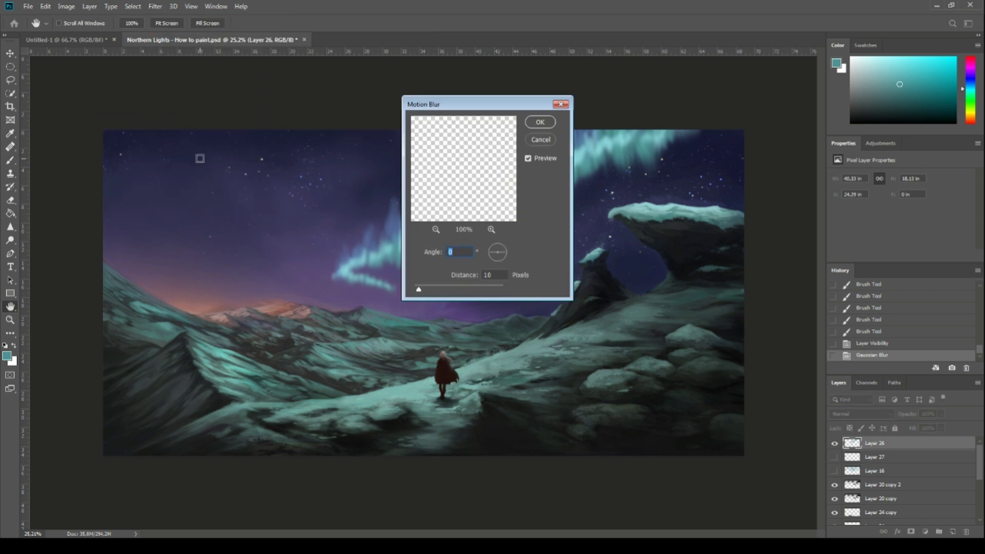
drag(464, 106, 187, 101)
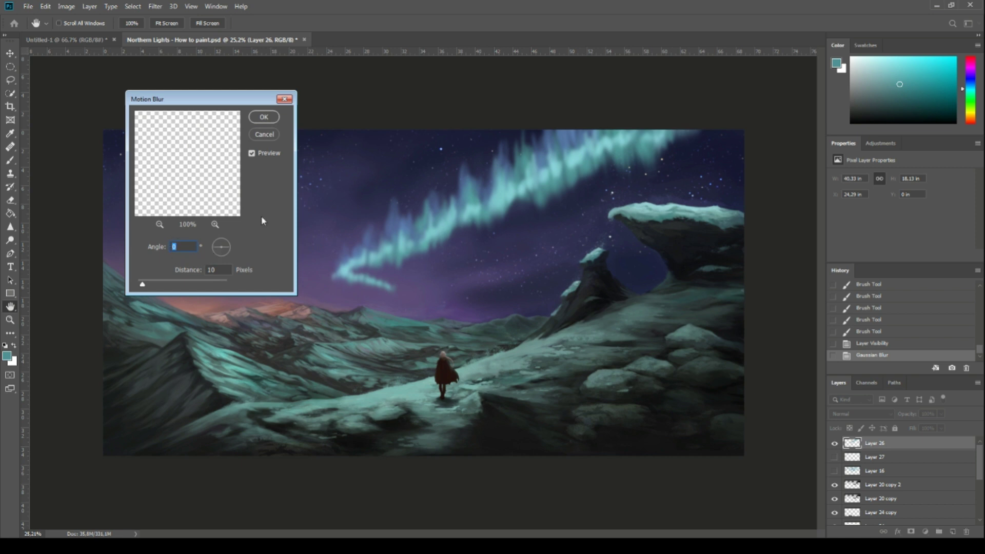
mouse_move(222, 249)
mouse_down()
mouse_move(214, 245)
mouse_move(223, 239)
mouse_up()
click(164, 286)
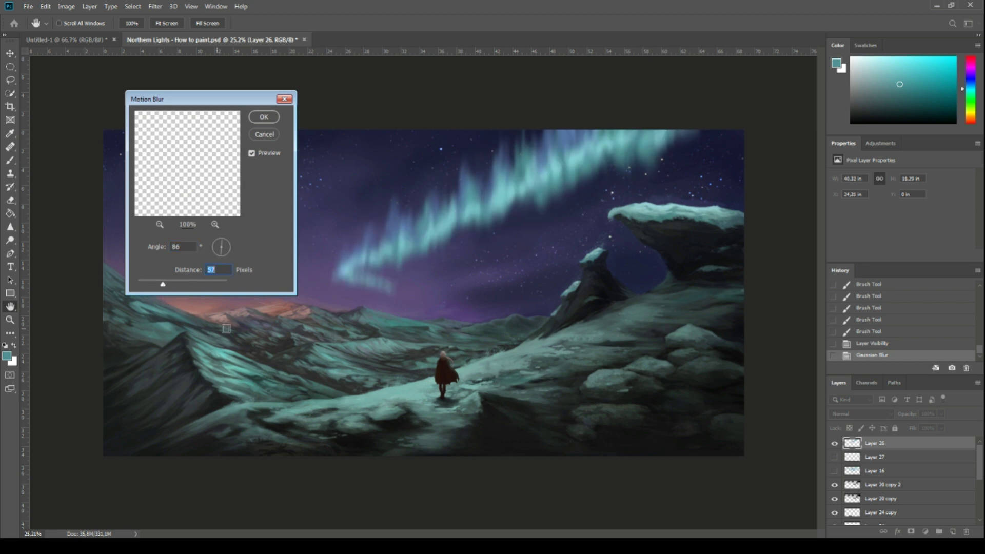
click(264, 117)
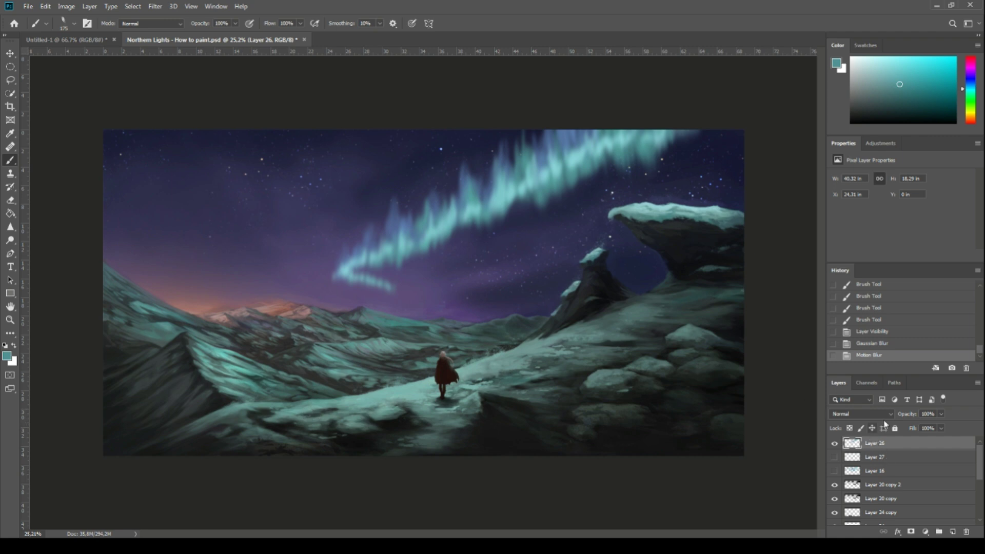
Step: Duplicate Layer 26 within the same document under the name Layer 26 copy
right_click(909, 444)
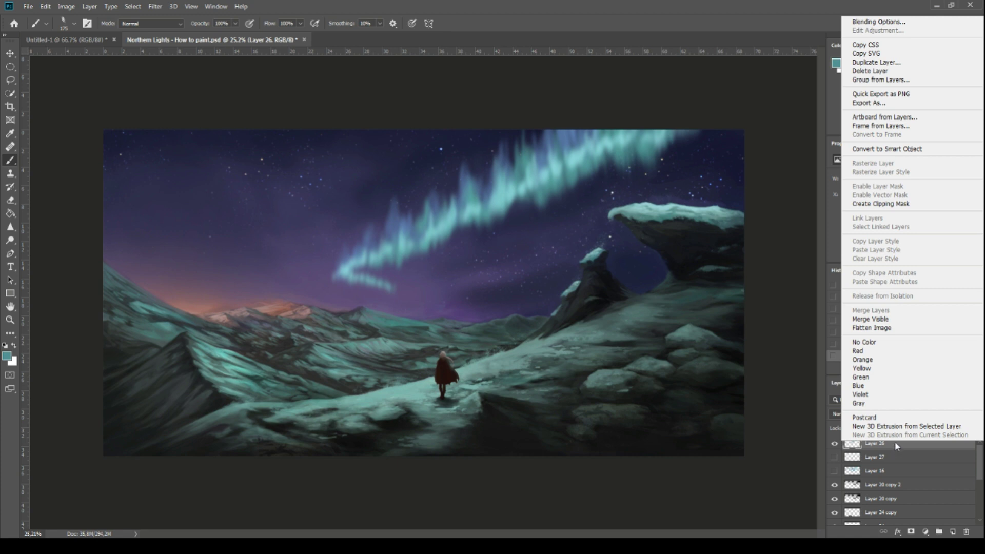
click(871, 62)
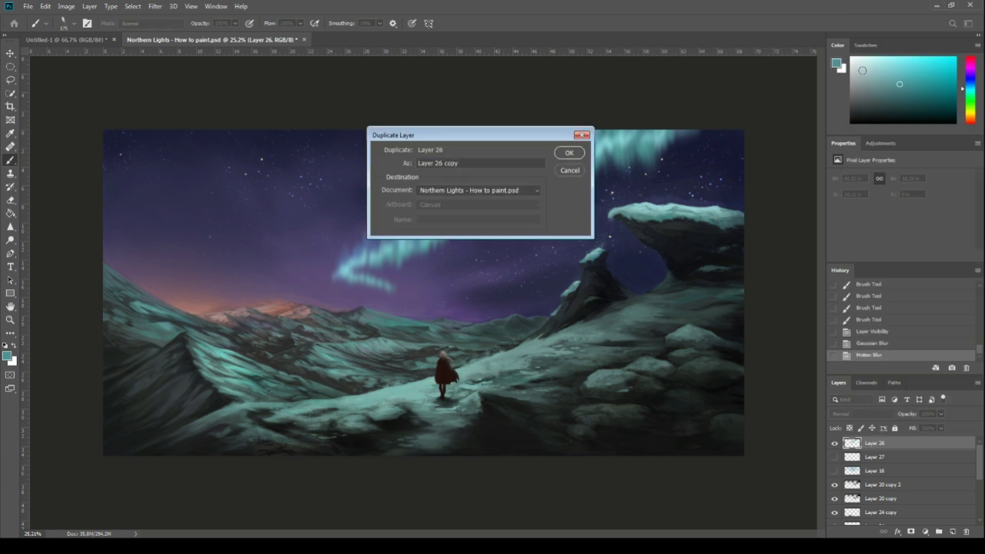
click(570, 154)
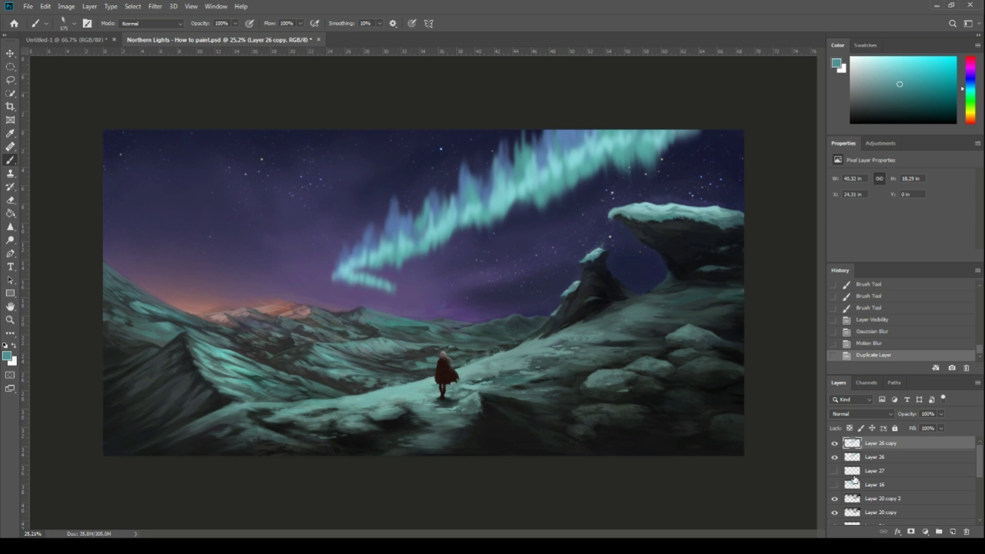
Step: Apply a Gaussian Blur with a 64 px radius to the original Layer 26 beneath its copy
click(876, 462)
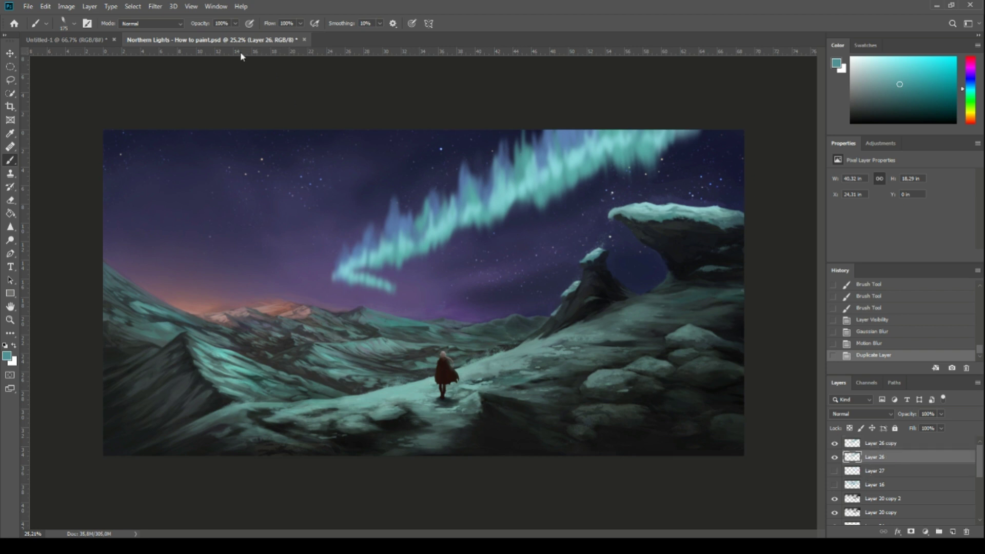
click(156, 6)
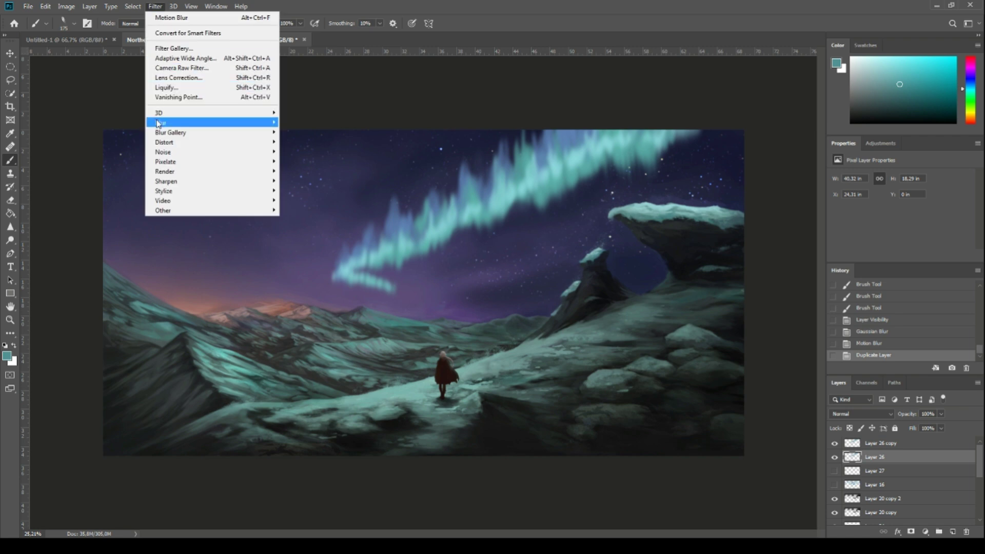
mouse_move(159, 123)
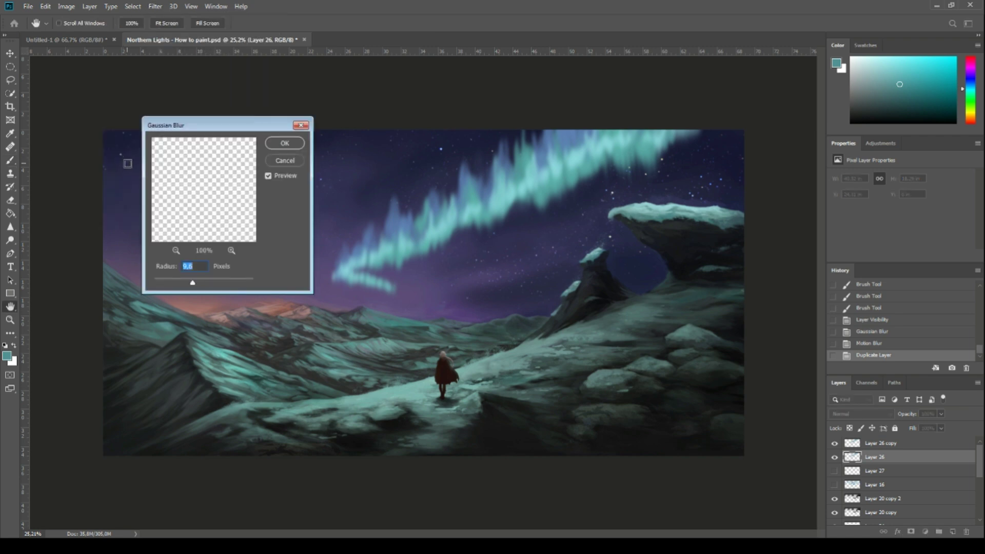
click(124, 163)
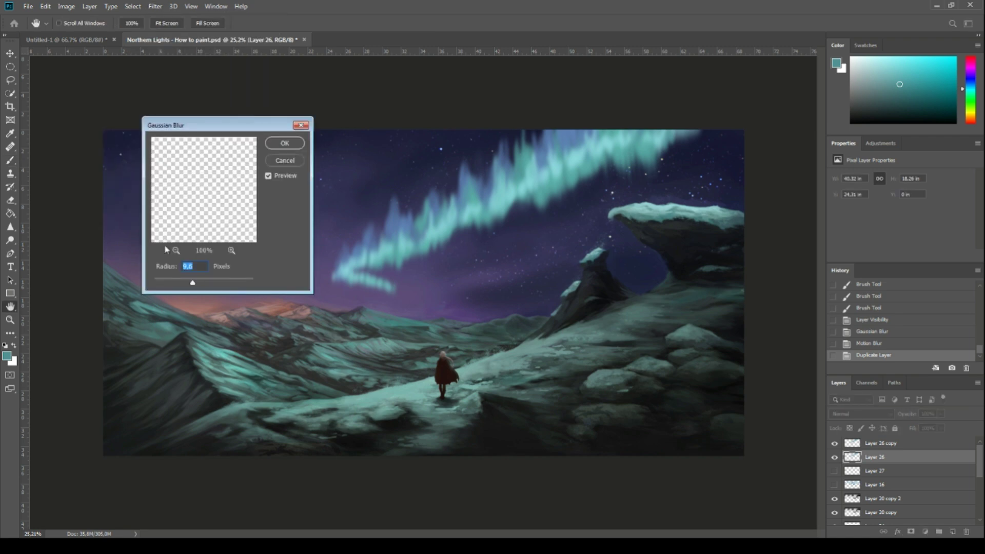
click(197, 283)
drag(211, 284, 212, 284)
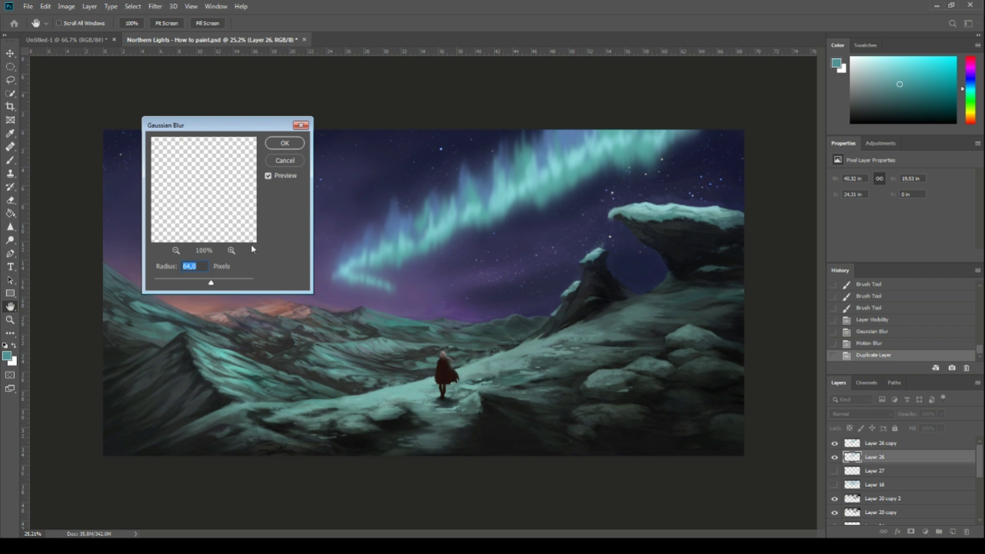
click(276, 144)
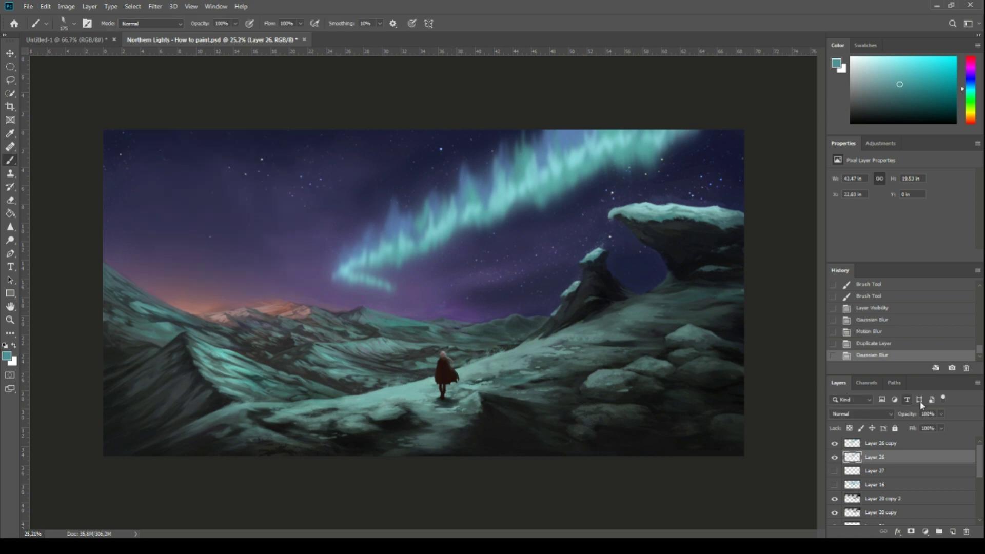
Step: Lower the opacity of Layer 26 copy to 65%
click(927, 440)
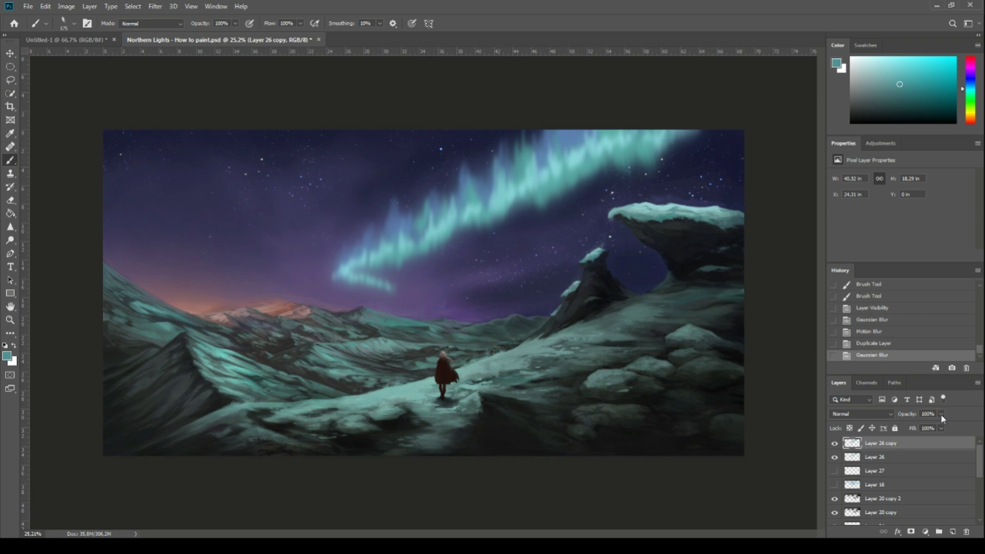
click(942, 414)
click(921, 426)
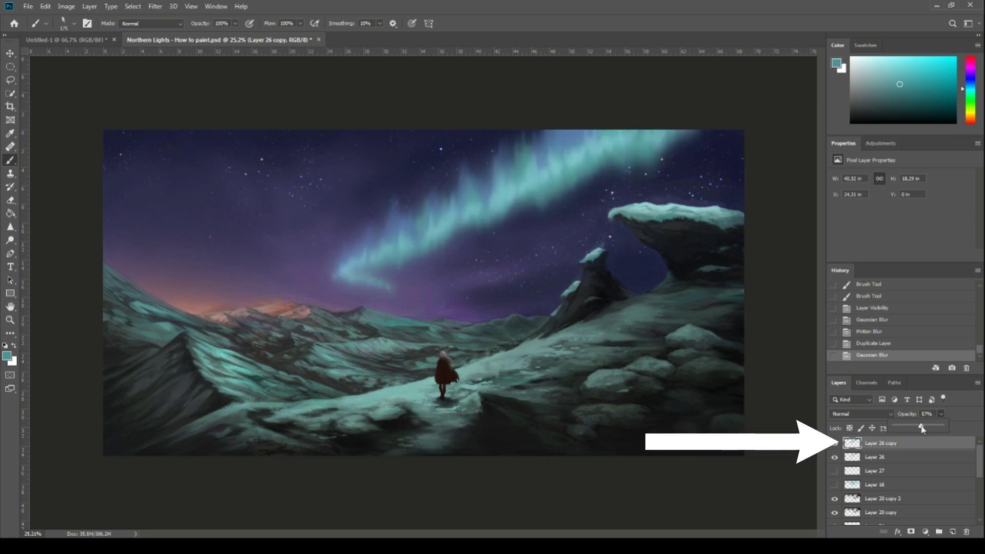
drag(923, 428, 924, 430)
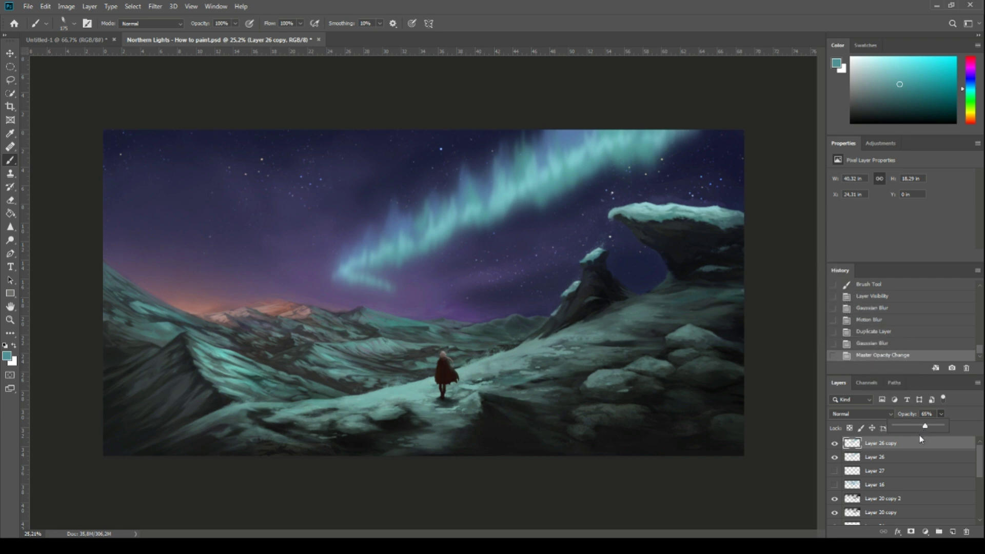
Step: Give the Eraser the Airbrush Soft Round 200 tip and erase just below the ribbon's left part on Layer 26 copy
key(e)
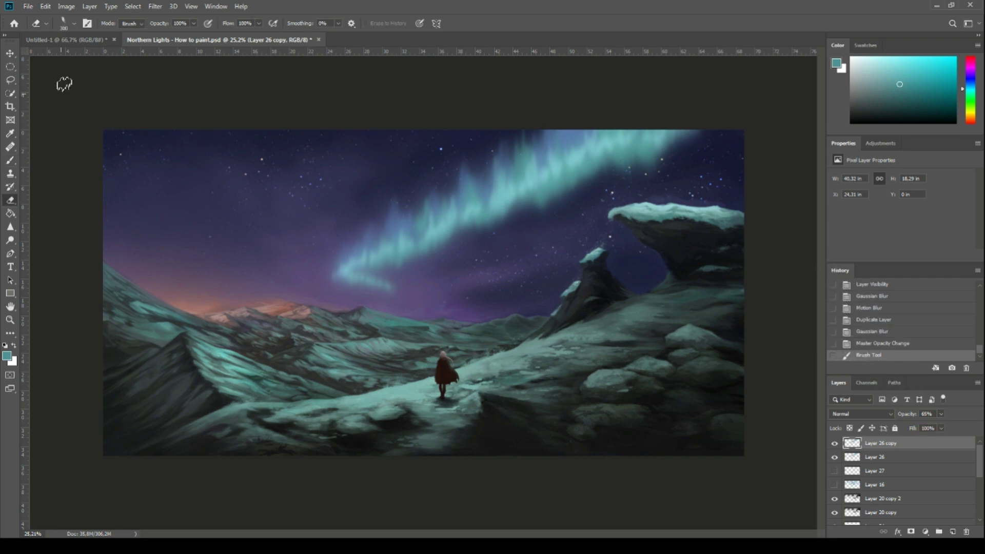
click(46, 23)
click(75, 24)
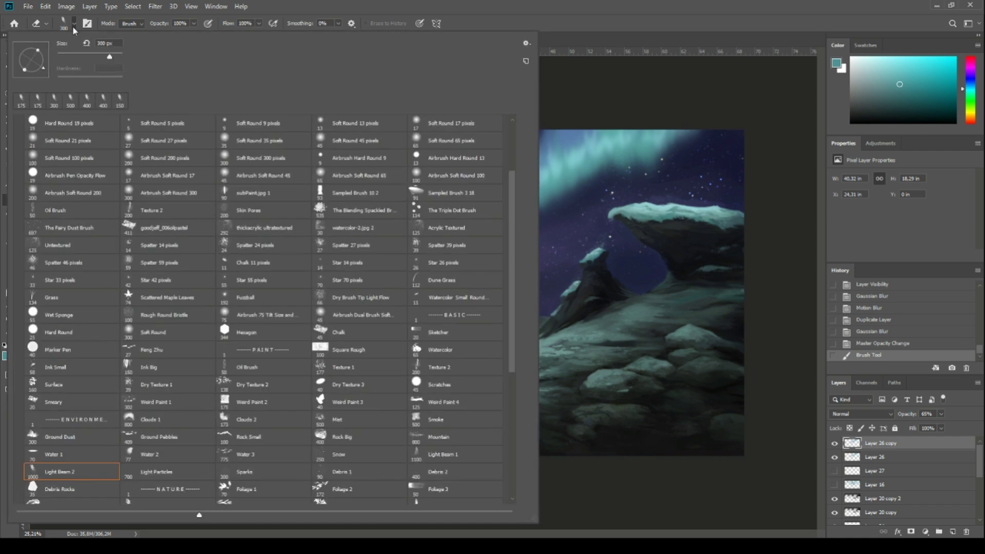
click(63, 196)
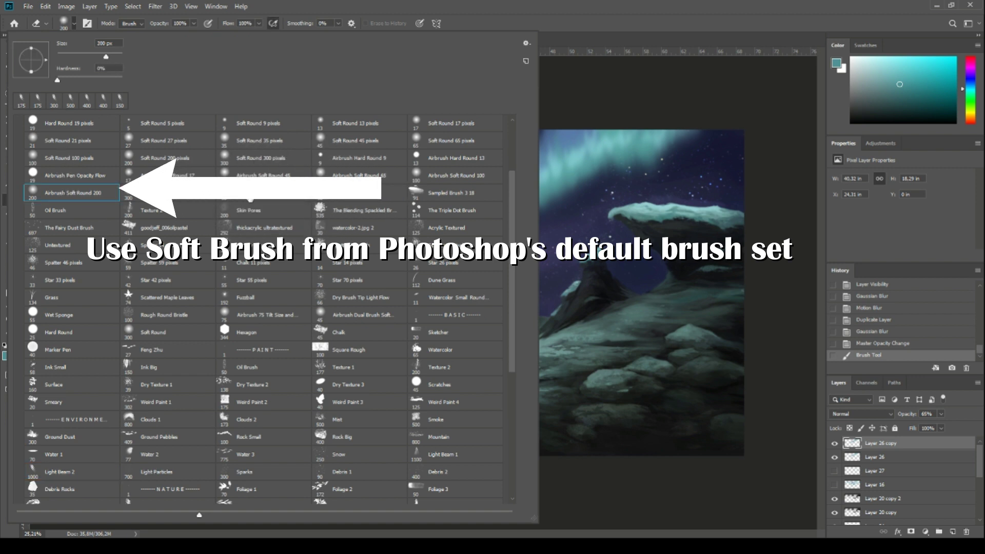
click(75, 25)
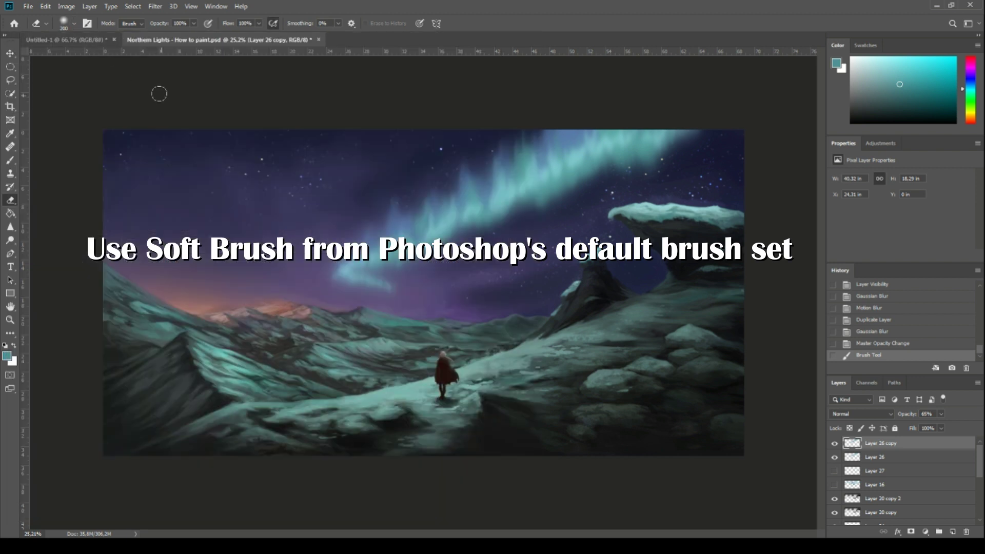
click(407, 269)
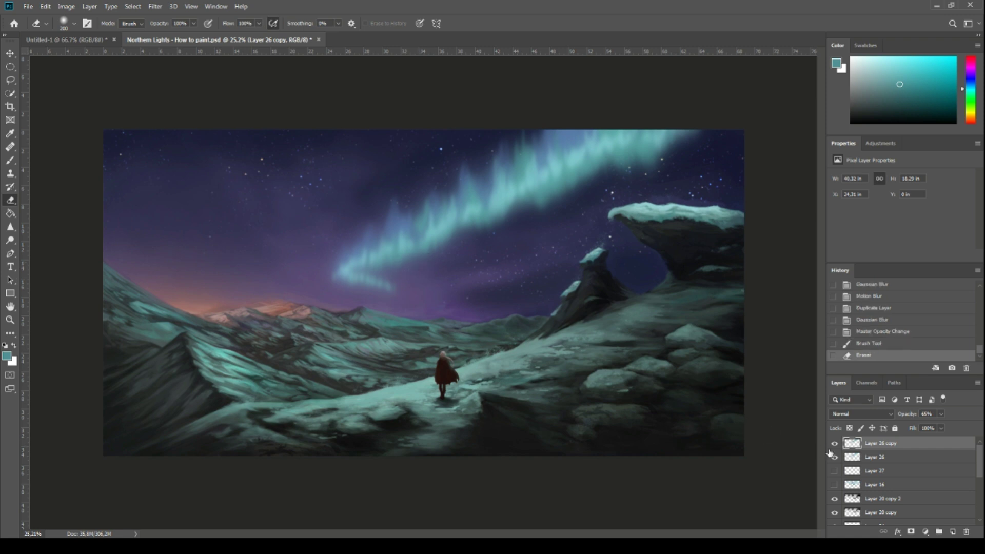
Step: On Layer 26, erase the blurred glow in short dabs below the lower edge of the ribbon's left half
click(870, 458)
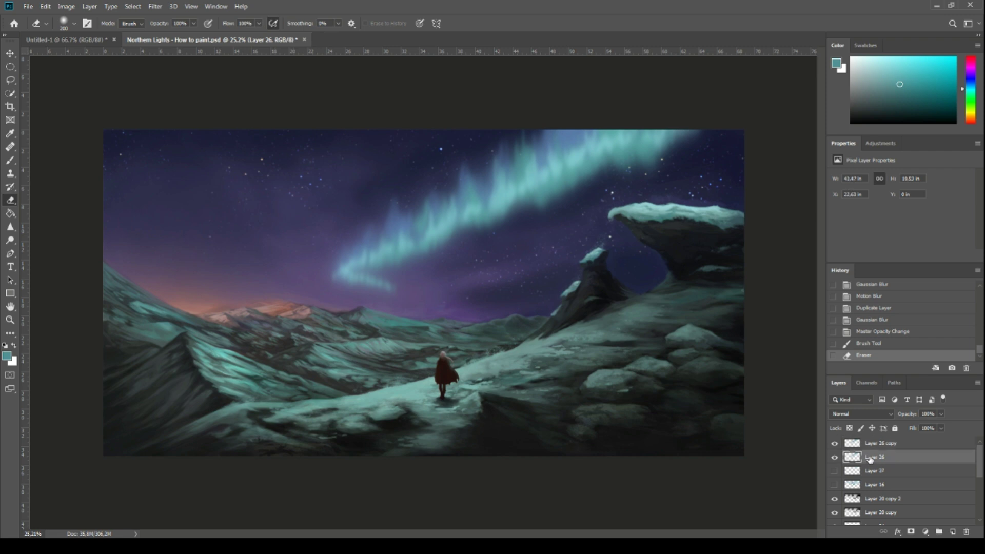
click(390, 266)
click(406, 262)
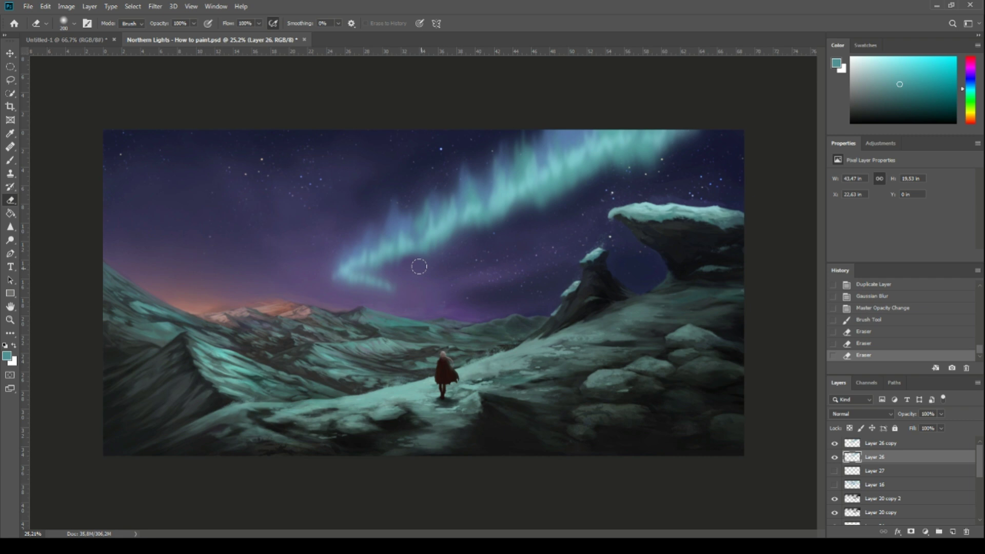
click(425, 268)
click(441, 260)
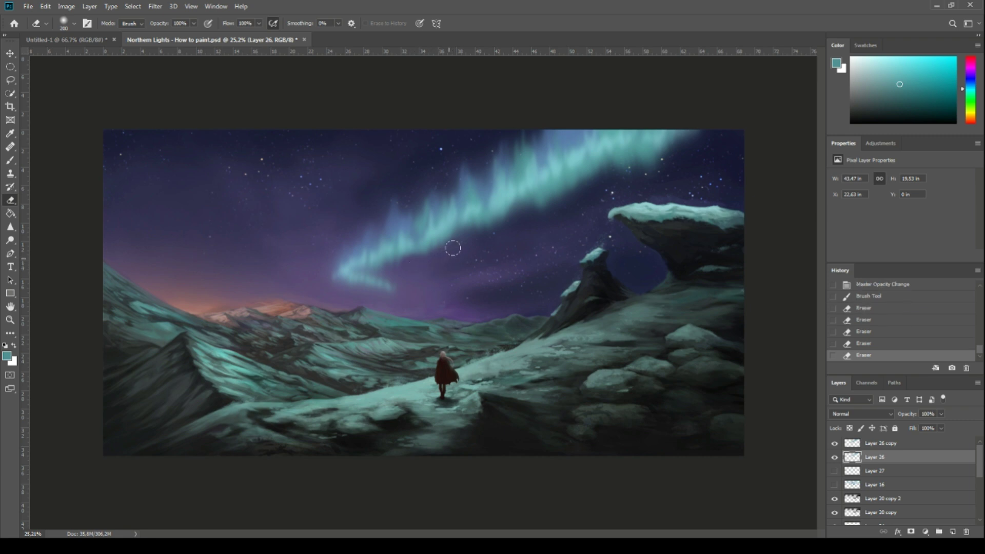
click(456, 253)
click(456, 243)
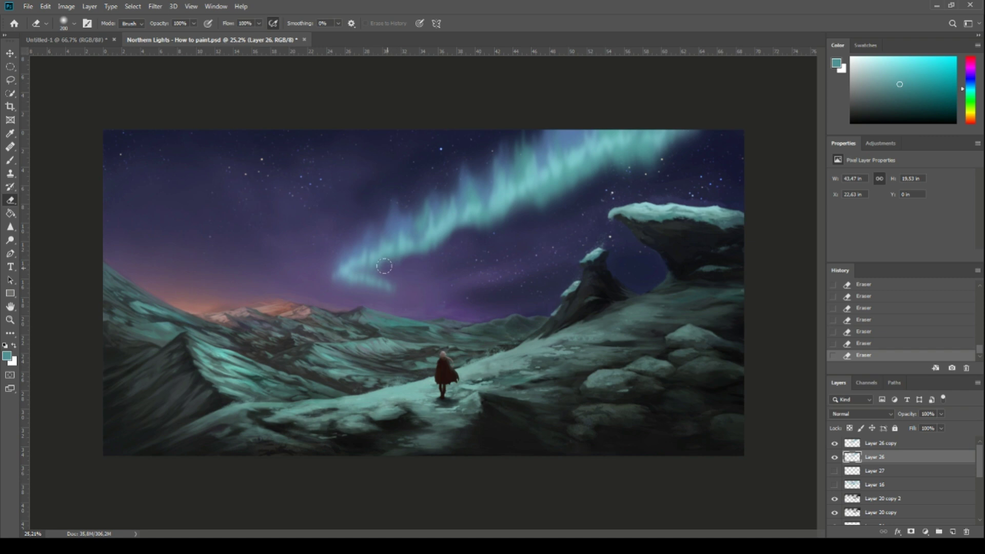
Step: Undo the last eraser strokes and erase the glow inside the ribbon's left fold with a smaller tip
key(bracketleft)
key(bracketleft)
key(bracketleft)
key(ctrl+z)
key(ctrl+z)
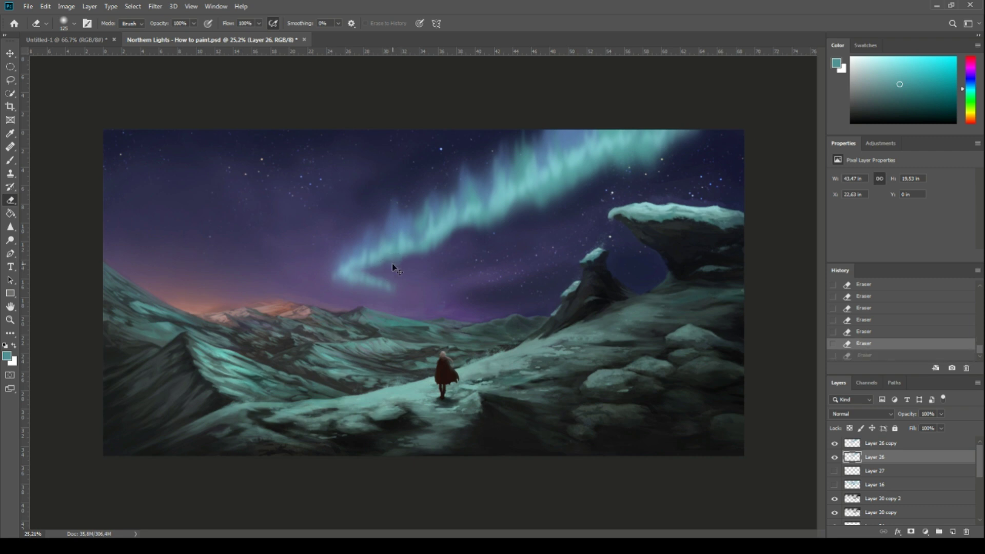
drag(390, 273, 366, 274)
Step: Enlarge the Eraser to 250 px, clean the ribbon's lower right edge and thin gaps into it on Layer 26 and its copy
key(bracketright)
key(bracketright)
key(bracketright)
key(bracketright)
drag(499, 226, 673, 154)
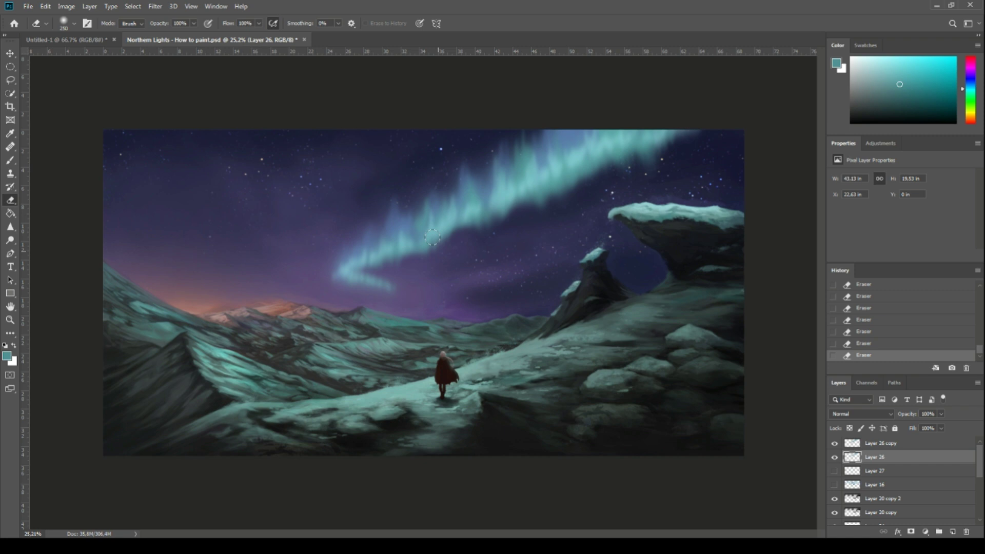
key(alt+bracketright)
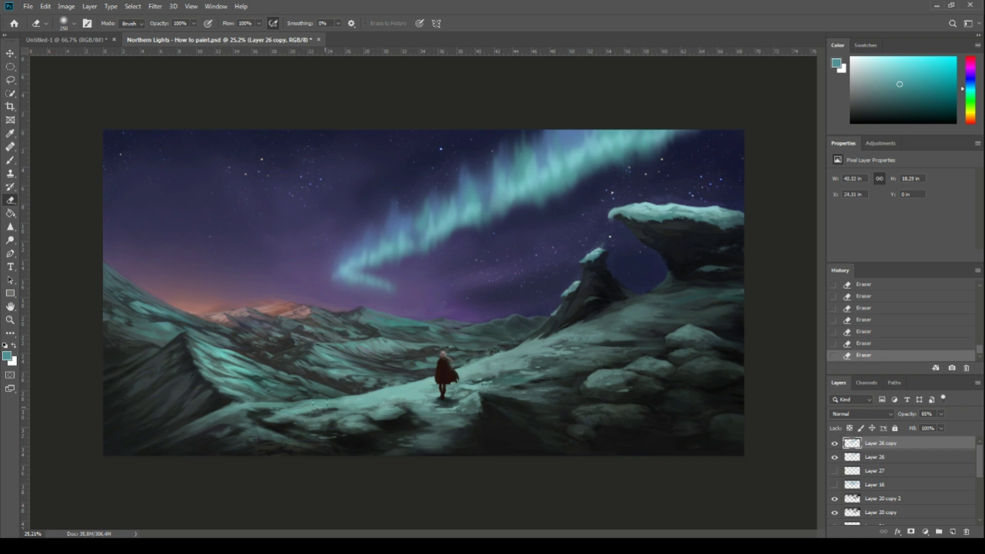
key(alt+bracketleft)
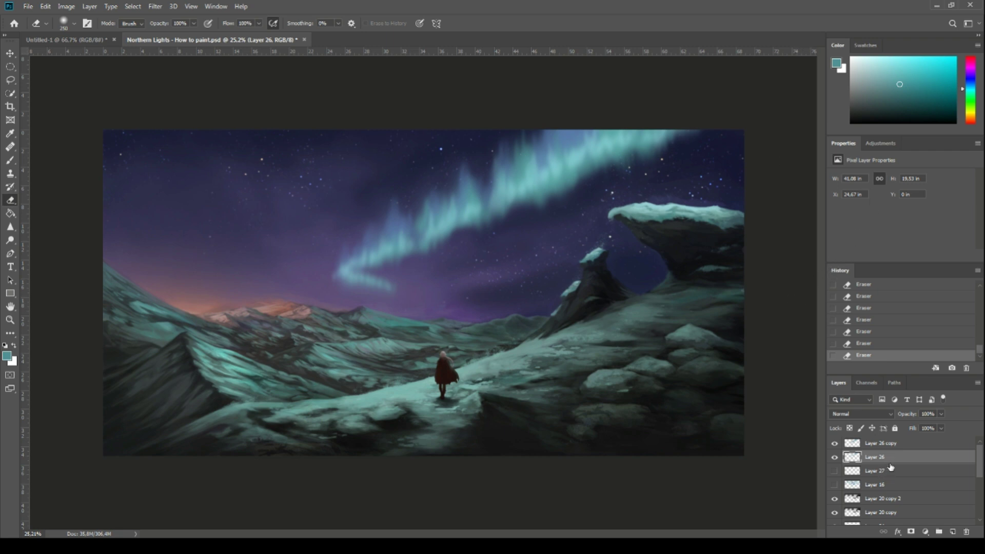
Step: Add a new layer between Layer 26 and Layer 27, and toggle the visibility of Layer 26 copy and Layer 26 to compare them
click(917, 472)
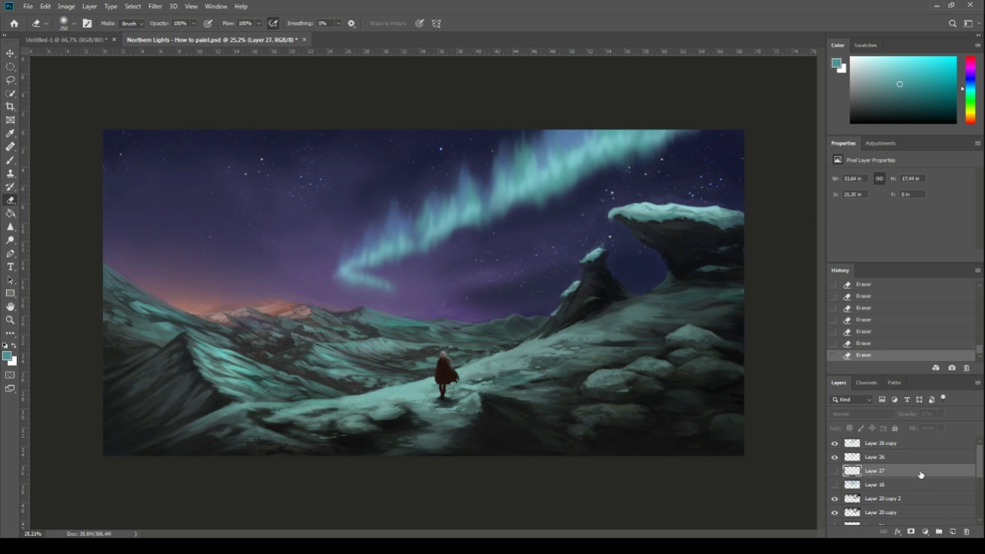
click(953, 532)
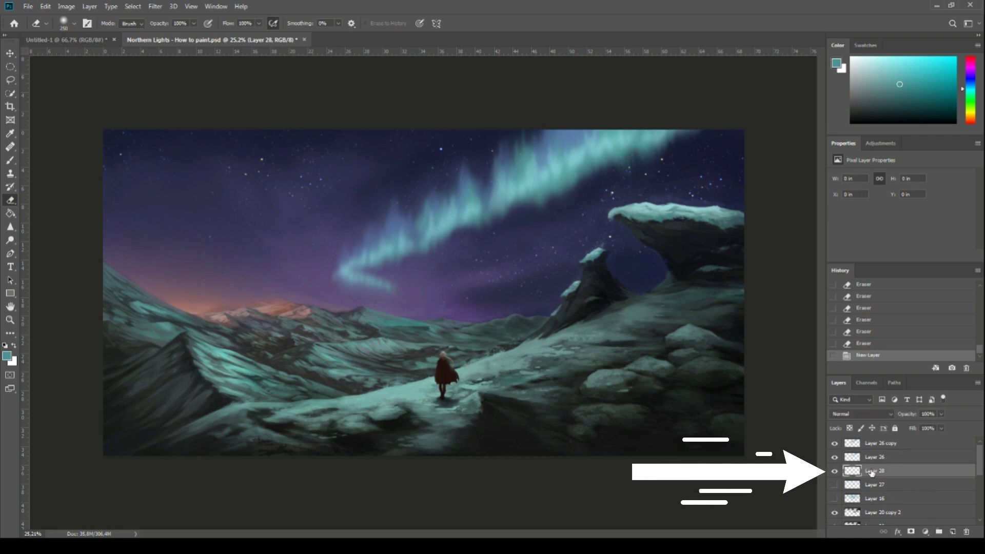
click(835, 444)
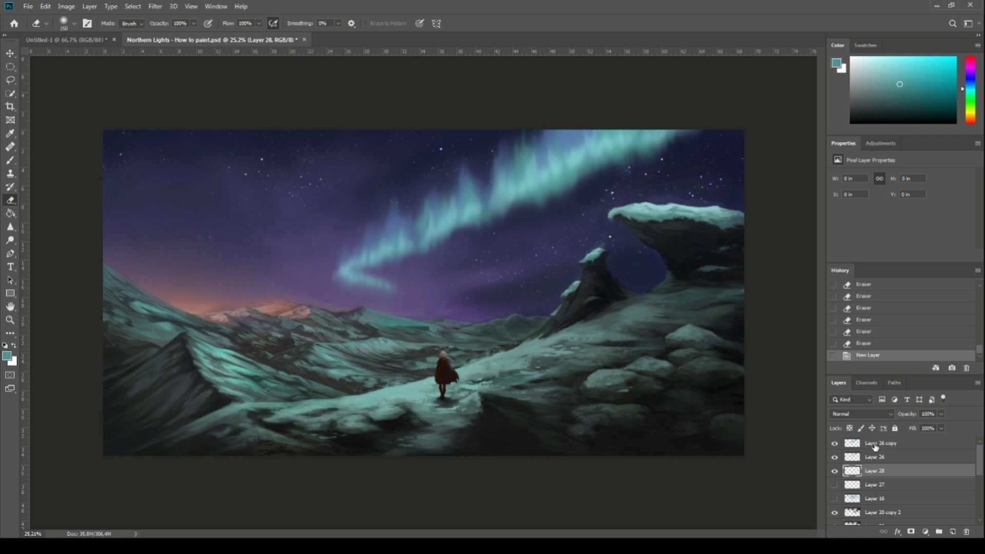
click(867, 447)
click(835, 444)
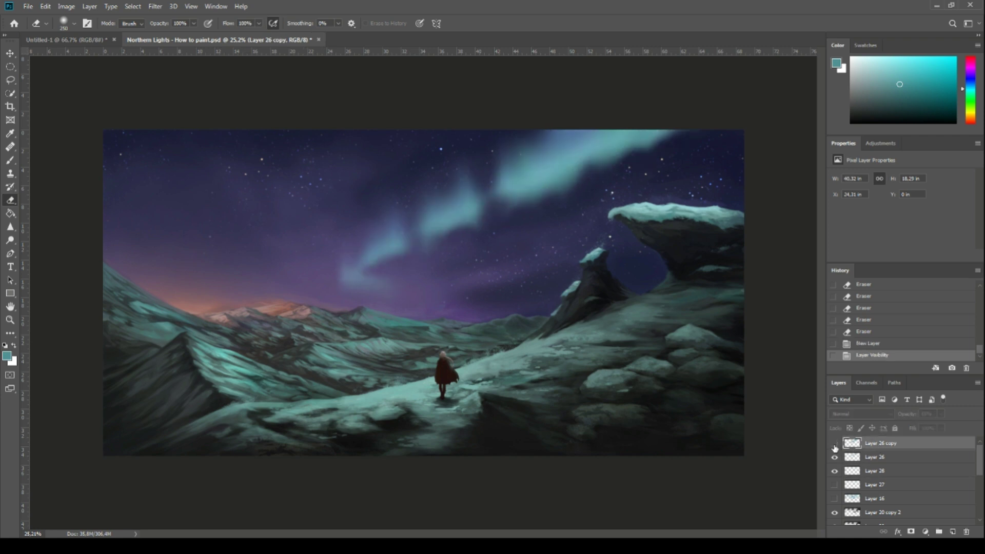
click(835, 444)
click(835, 460)
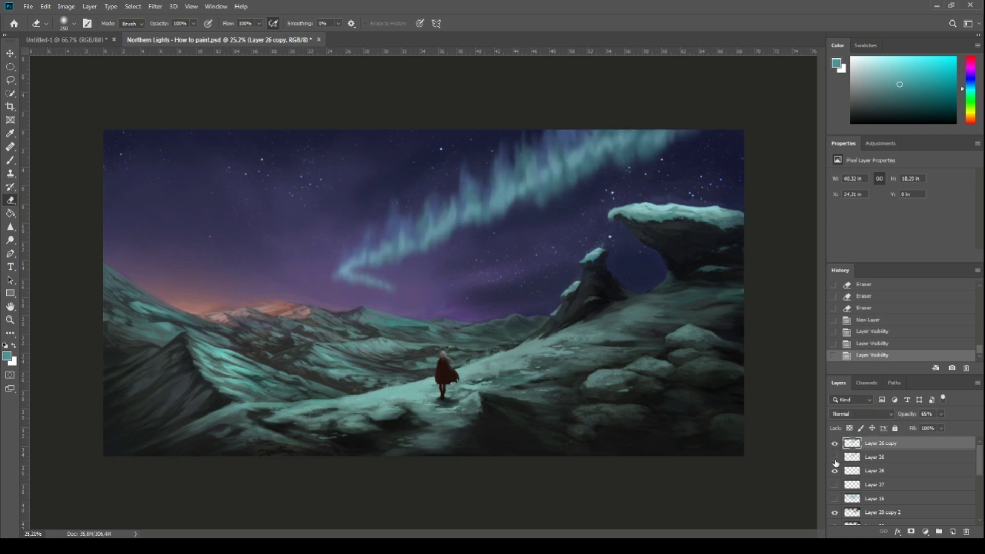
click(836, 458)
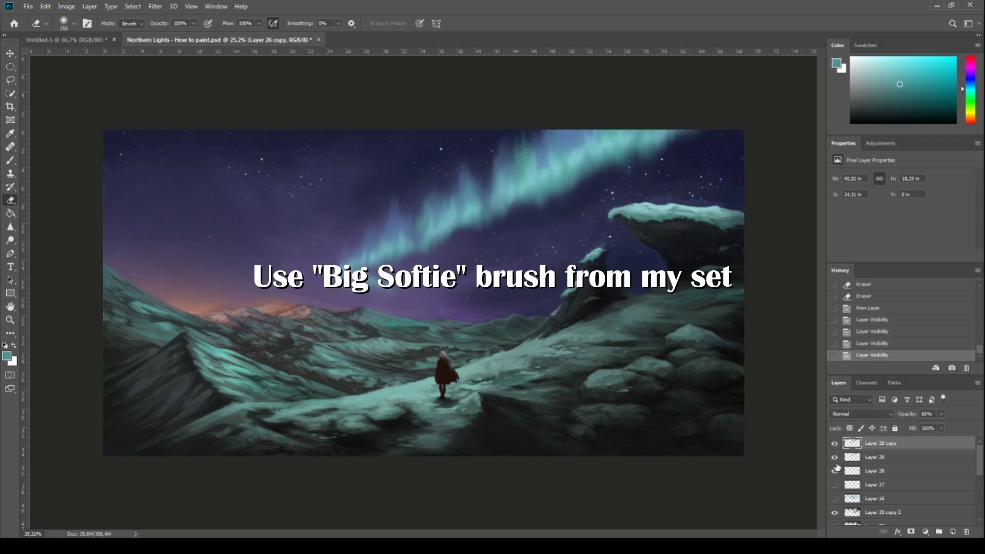
Step: On Layer 28, brush a soft upright blue beam above the ribbon's left part at 65% brush opacity, undoing trial strokes
click(869, 472)
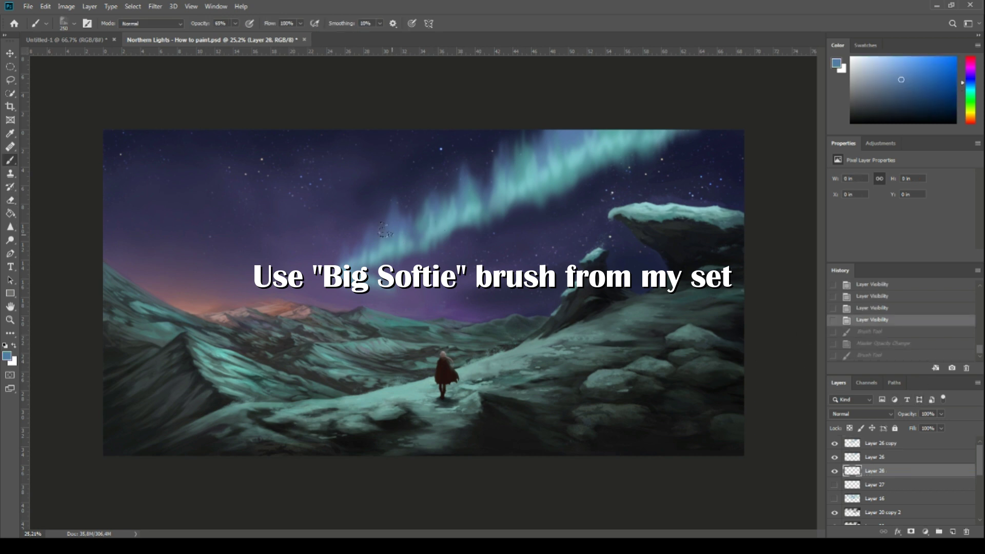
key(bracketleft)
key(bracketleft)
key(bracketleft)
drag(368, 250, 366, 205)
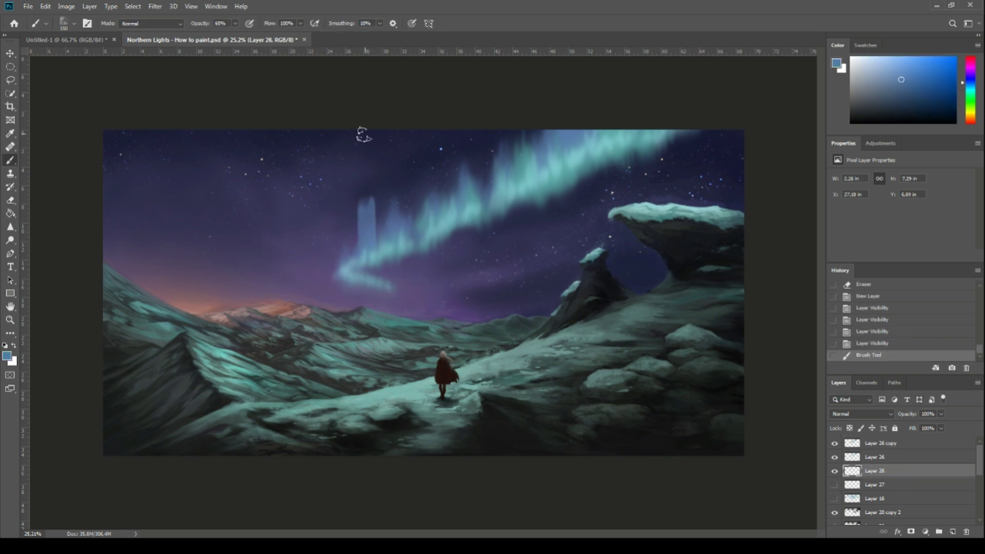
key(ctrl+z)
key(ctrl+shift+z)
key(ctrl+z)
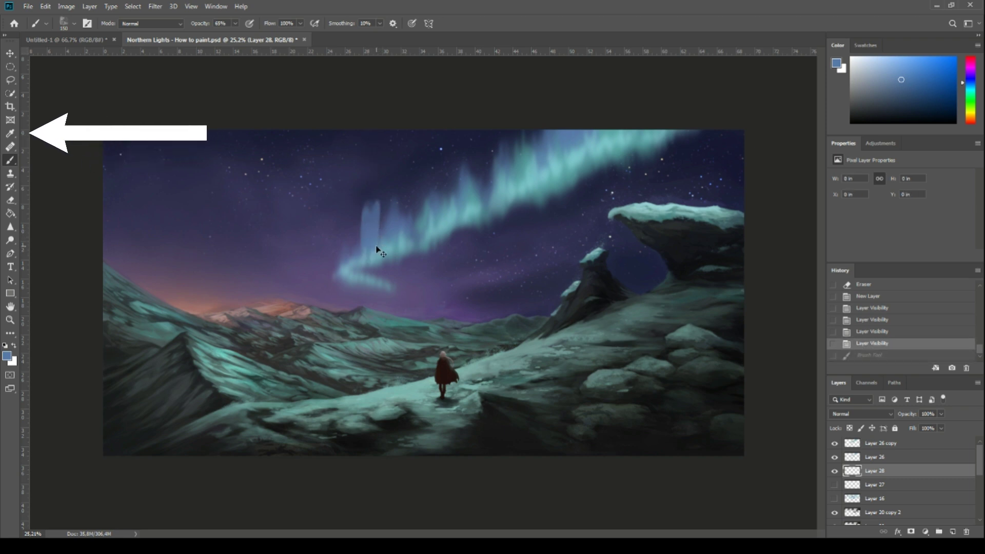
key(ctrl+shift+z)
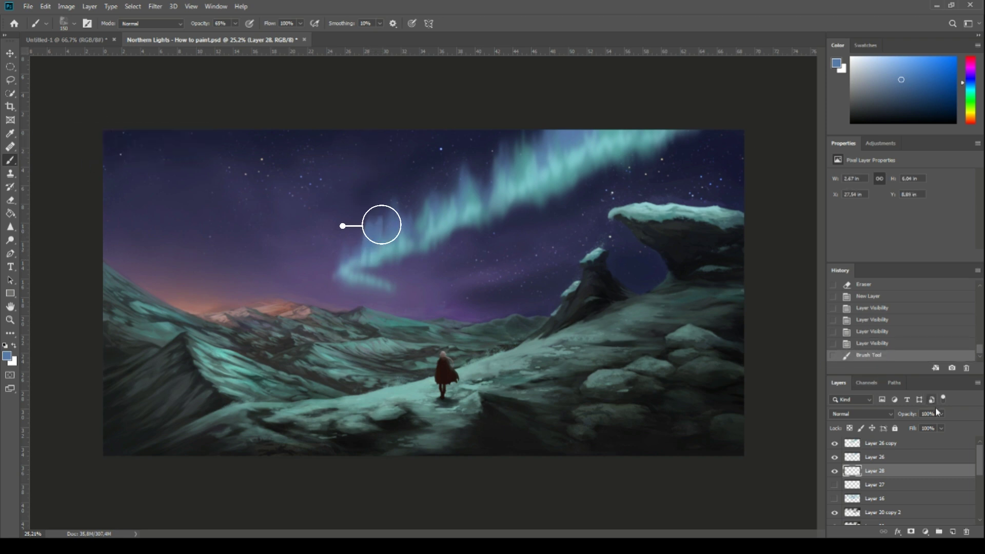
Step: Lower Layer 28's opacity to 35% and brush a faint blue beam above the ribbon's left-middle part, undoing trial strokes
click(941, 413)
drag(943, 425, 930, 429)
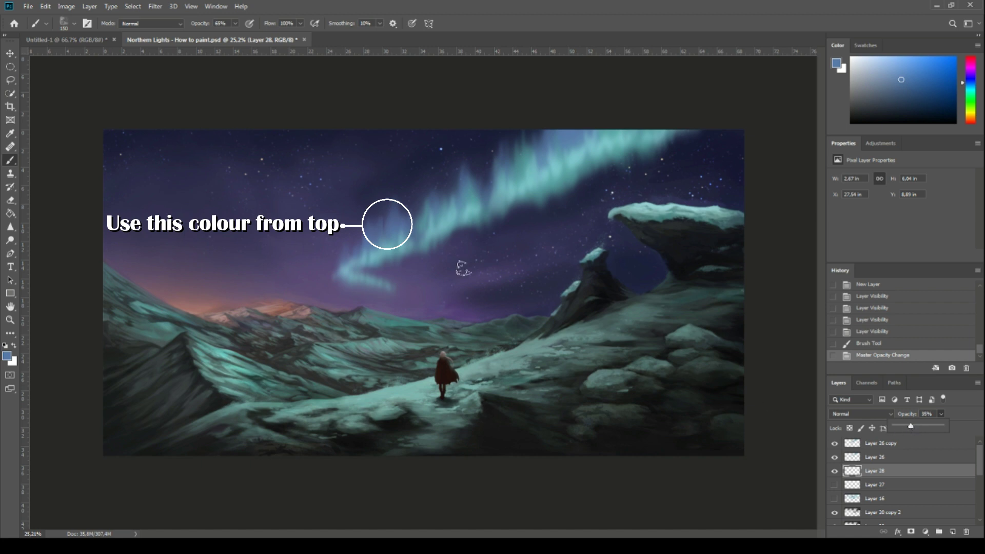
drag(432, 194, 431, 150)
key(ctrl+z)
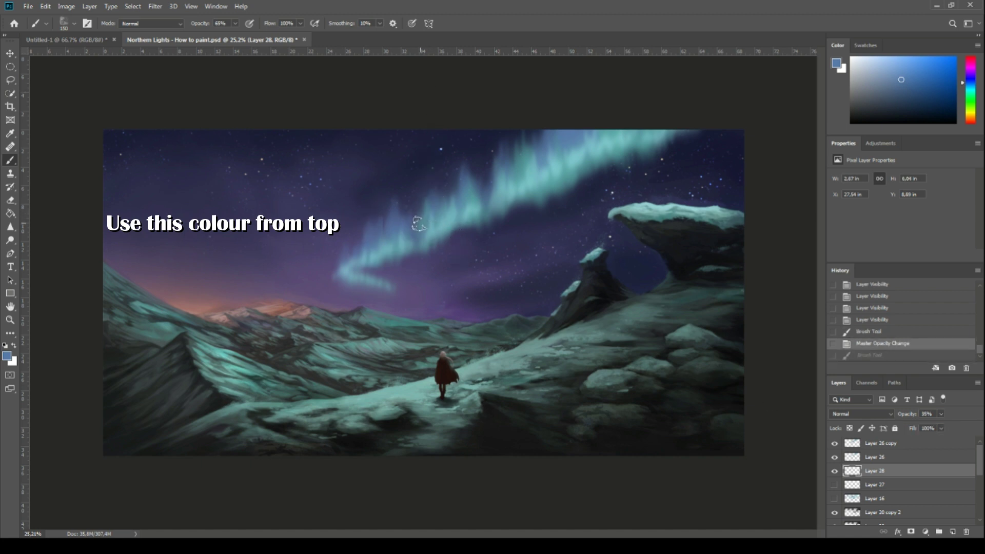
drag(419, 225, 421, 177)
key(ctrl+z)
drag(440, 216, 436, 172)
key(ctrl+z)
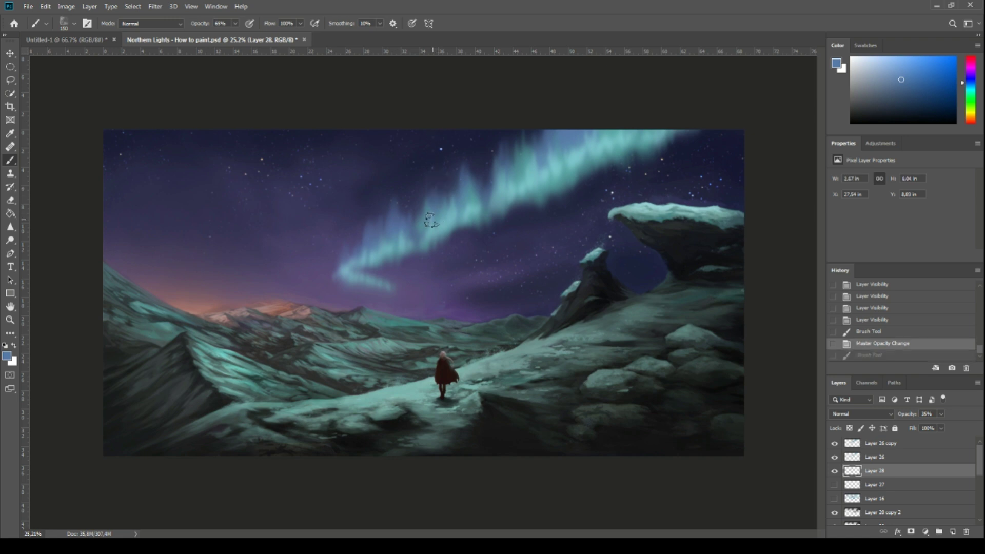
drag(434, 218, 431, 172)
key(ctrl+z)
drag(436, 217, 432, 172)
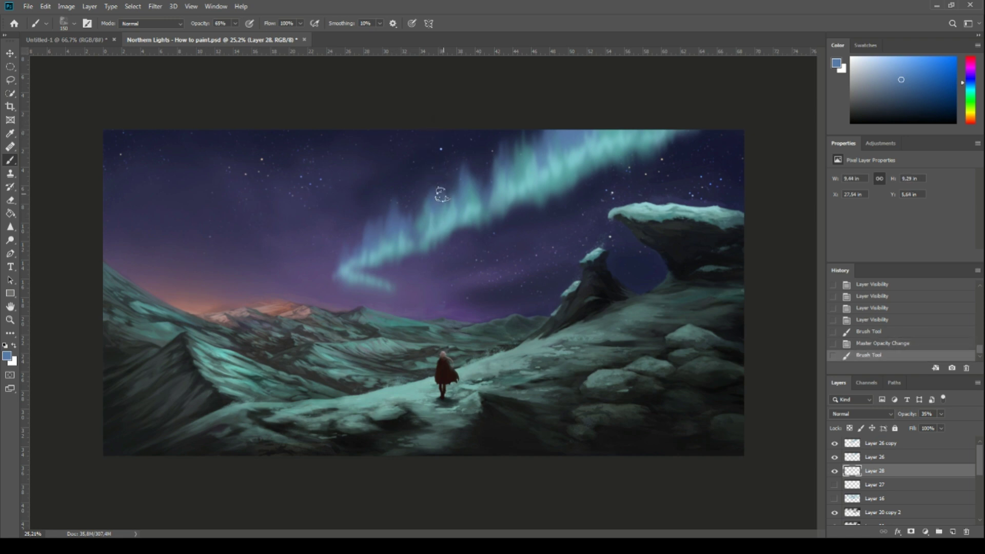
Step: Brush tall faint blue beams rising from the ribbon's middle part to the canvas edge on Layer 28, undoing trial strokes
drag(503, 172, 514, 66)
key(ctrl+z)
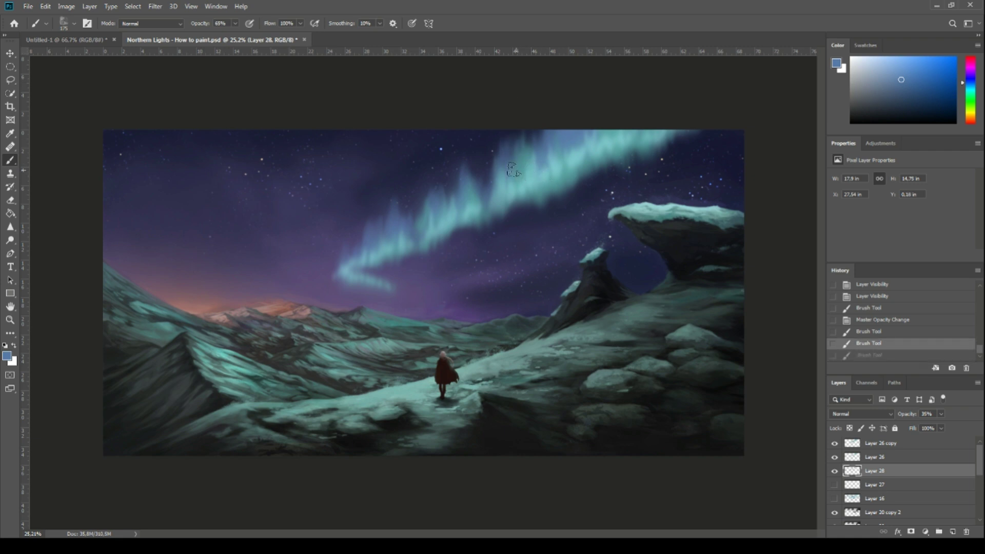
drag(512, 167, 512, 77)
key(ctrl+z)
drag(507, 172, 500, 82)
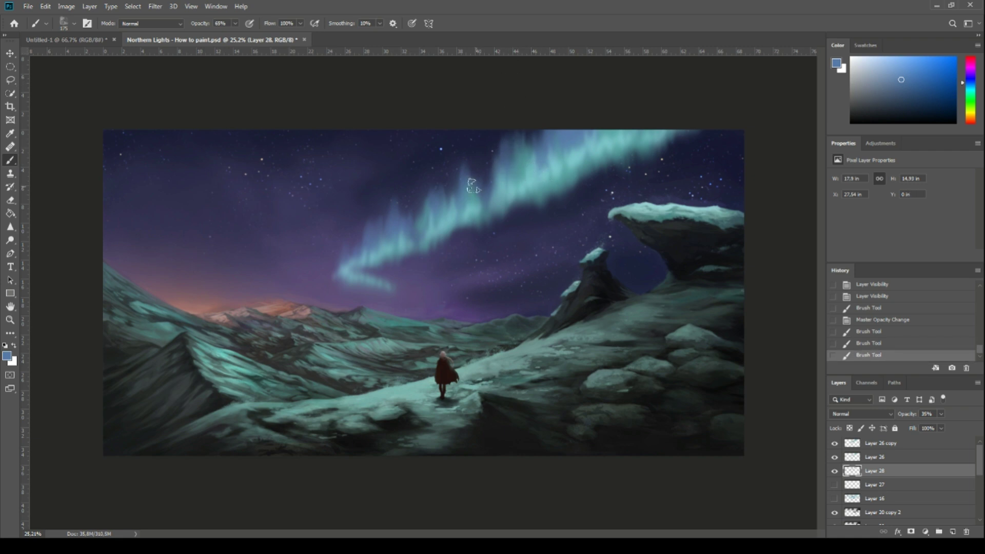
drag(472, 188, 476, 82)
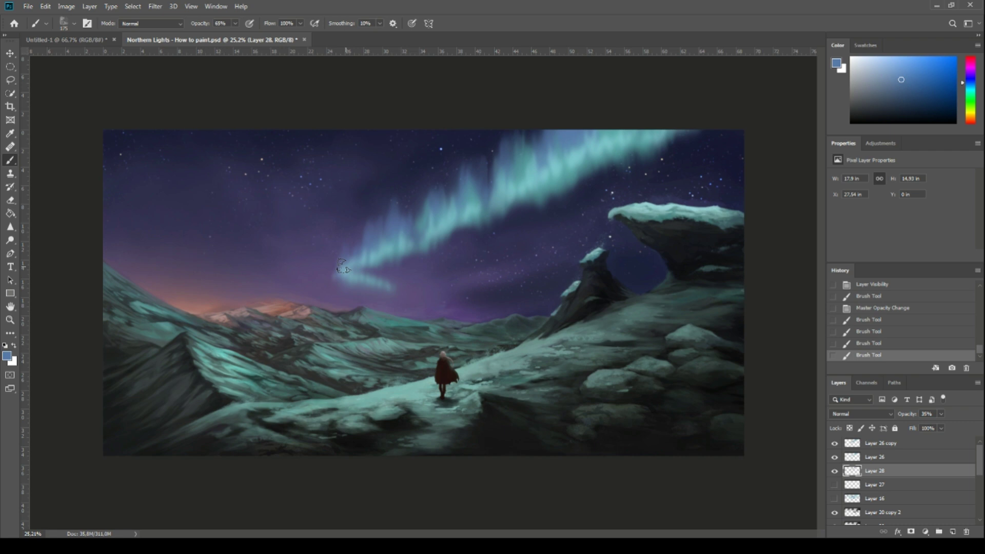
Step: Add short faint blue beams over the ribbon's left fold on Layer 28, undoing the first trial stroke
drag(344, 267, 339, 214)
key(ctrl+z)
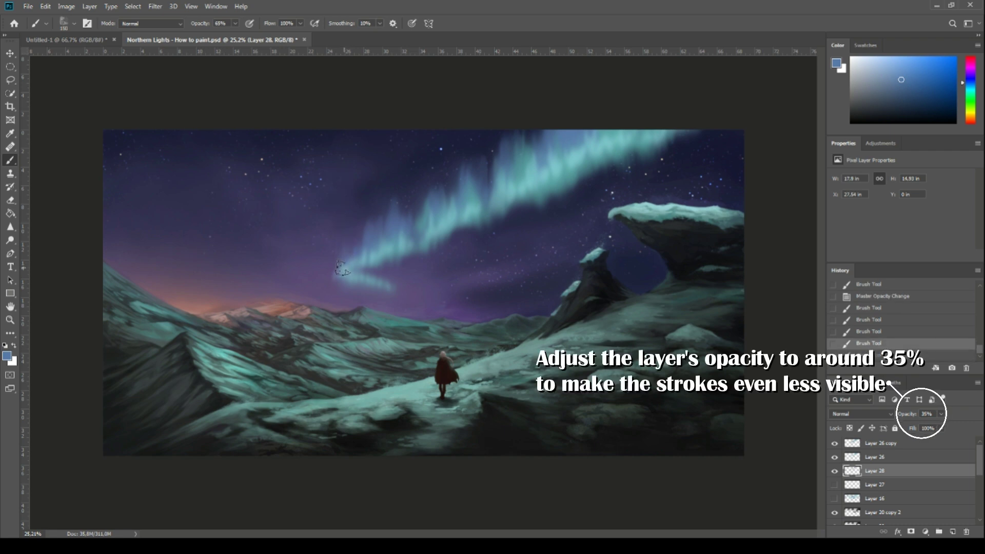
click(343, 265)
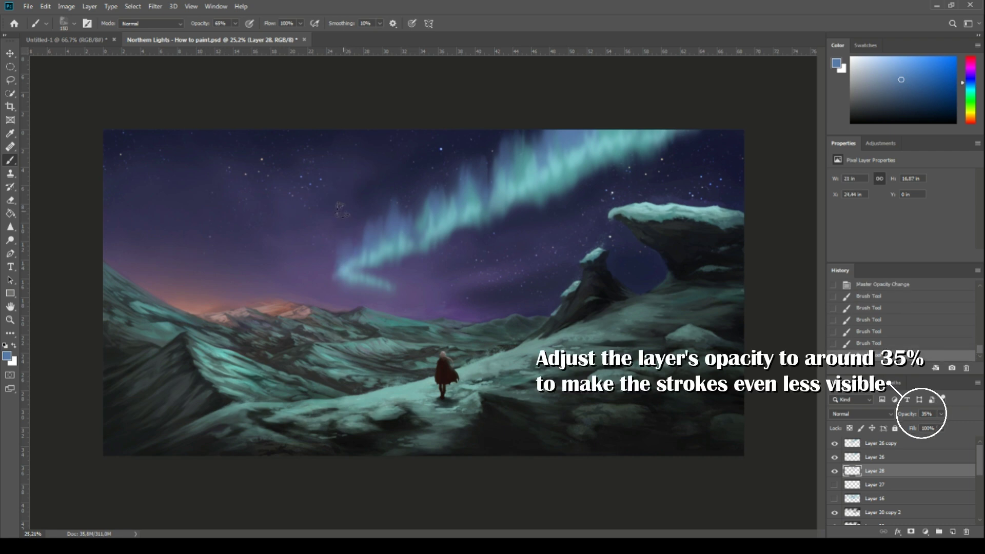
click(365, 266)
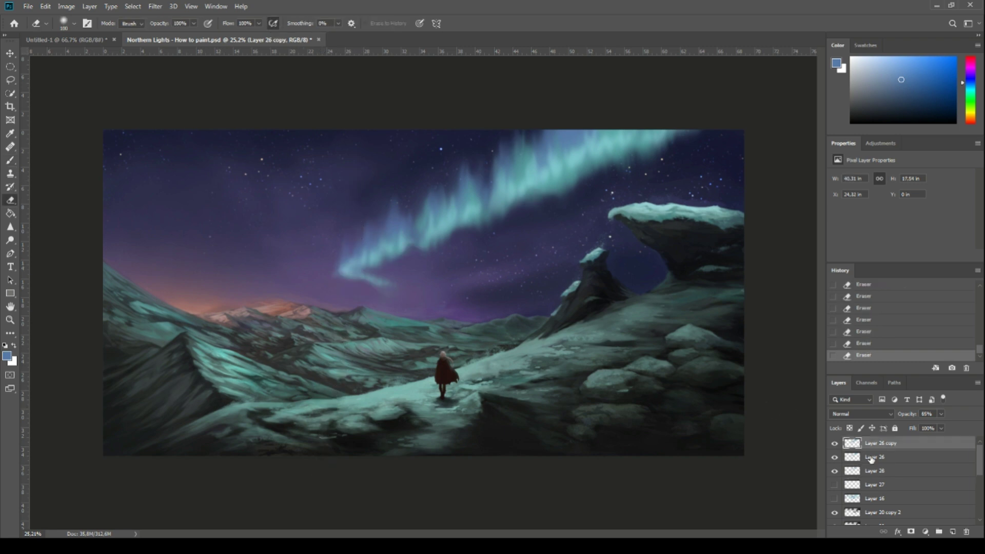
Step: Merge Layer 26 copy, Layer 26 and Layer 28 into a single layer
click(866, 458)
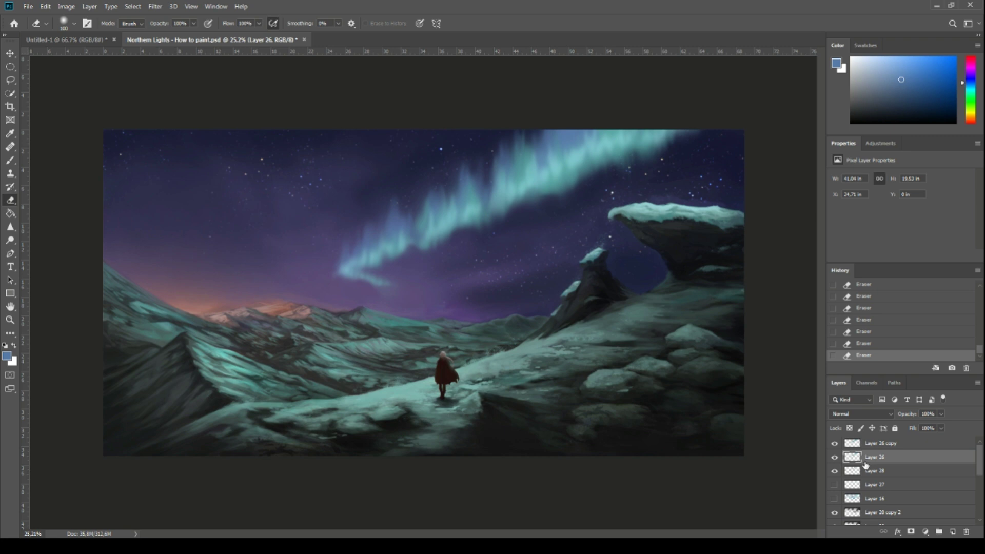
ctrl+click(876, 444)
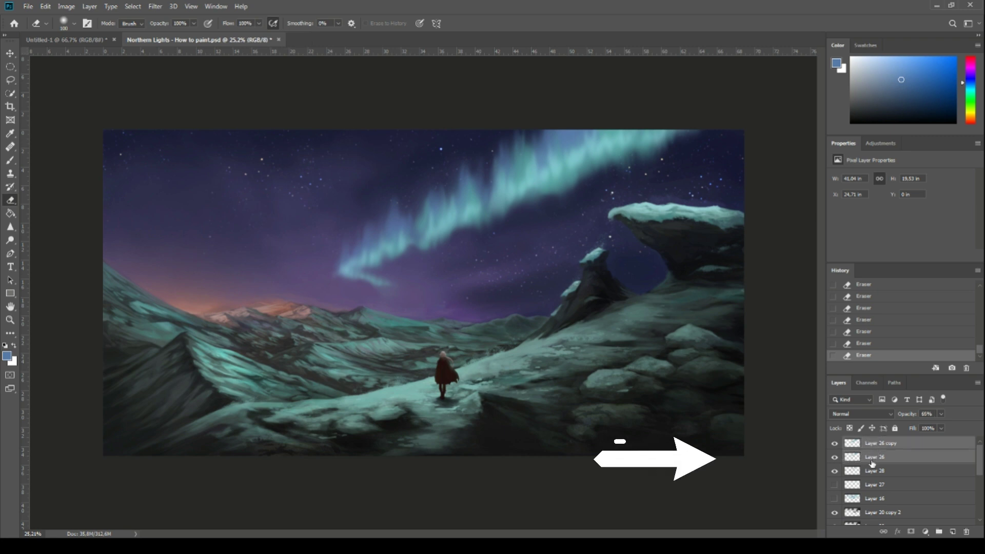
ctrl+click(872, 472)
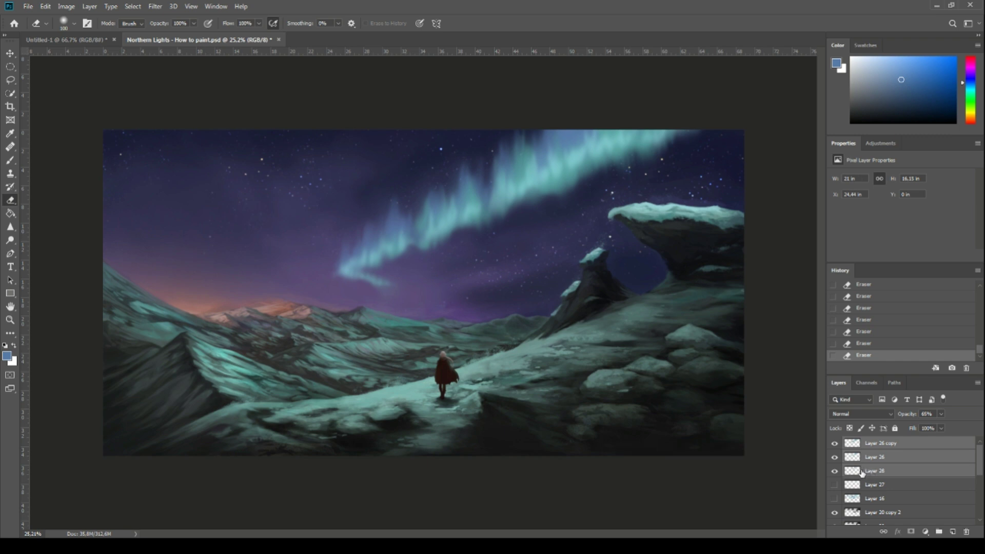
key(ctrl+e)
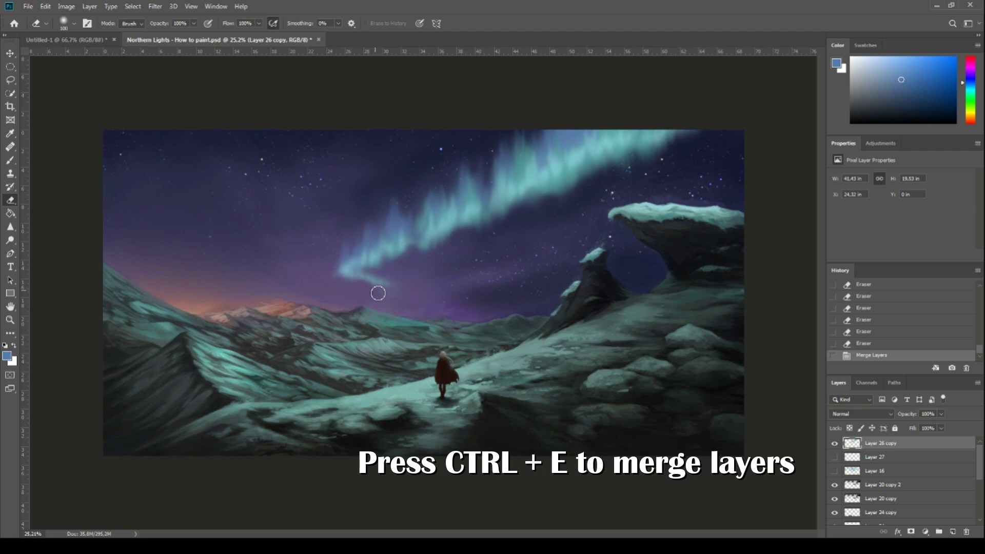
Step: Erase the lower edge of the ribbon's fold and thin the beams over its left and middle parts on the merged layer
mouse_move(377, 291)
mouse_down()
mouse_move(392, 294)
mouse_move(383, 286)
mouse_up()
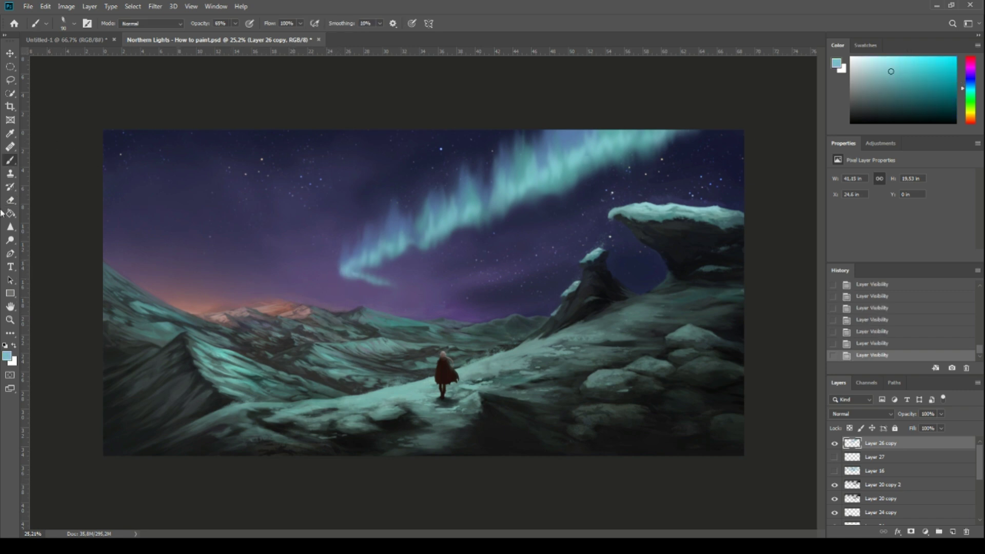
key(e)
mouse_move(406, 210)
mouse_down()
mouse_move(409, 228)
mouse_move(425, 220)
mouse_up()
key(ctrl+z)
mouse_move(457, 176)
mouse_down()
mouse_move(460, 193)
mouse_move(442, 216)
mouse_up()
drag(375, 221, 373, 242)
key(ctrl+z)
drag(457, 194, 463, 212)
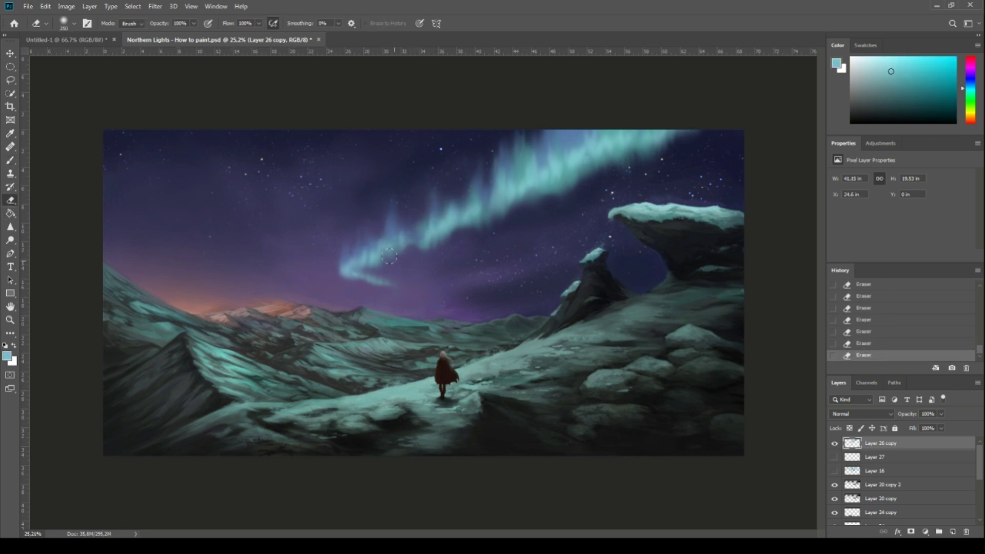
Step: Erase soft gaps into the beams above the ribbon's right half and reduce the Eraser size
mouse_move(498, 160)
mouse_down()
mouse_move(498, 181)
mouse_move(533, 187)
mouse_up()
drag(560, 136, 538, 156)
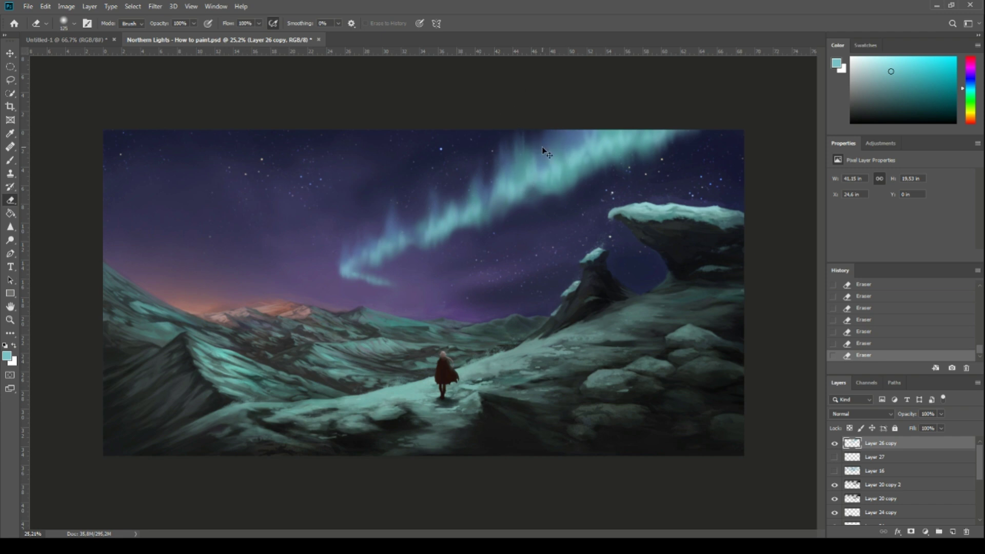
key(bracketleft)
key(bracketleft)
key(bracketleft)
key(bracketleft)
Step: Try thin zigzag and curved brush lines in the empty left sky as alternative ribbon paths, and undo all of them
click(9, 164)
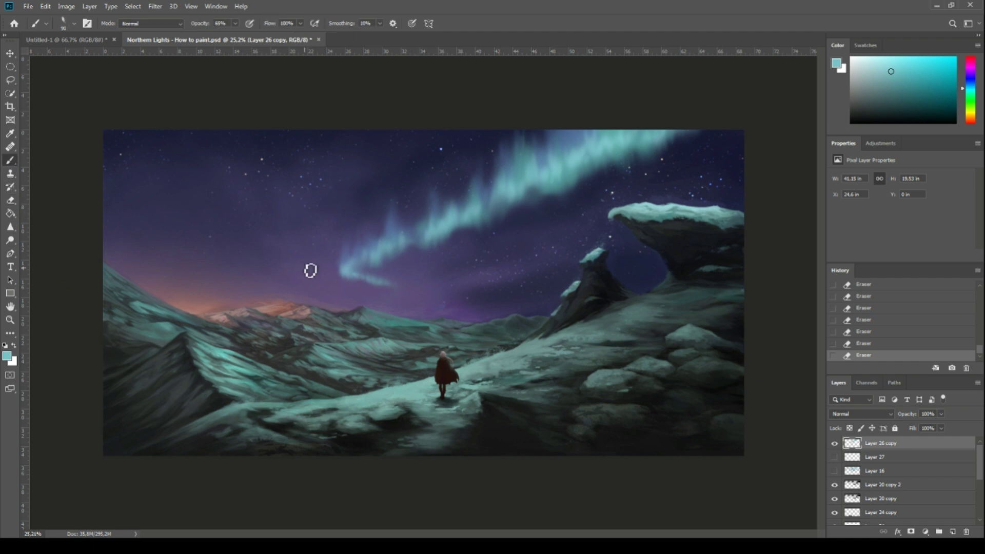
mouse_move(307, 282)
mouse_down()
mouse_move(280, 265)
mouse_move(284, 235)
mouse_move(342, 143)
mouse_up()
drag(215, 211, 166, 149)
mouse_move(184, 222)
mouse_down()
mouse_move(160, 216)
mouse_move(128, 198)
mouse_up()
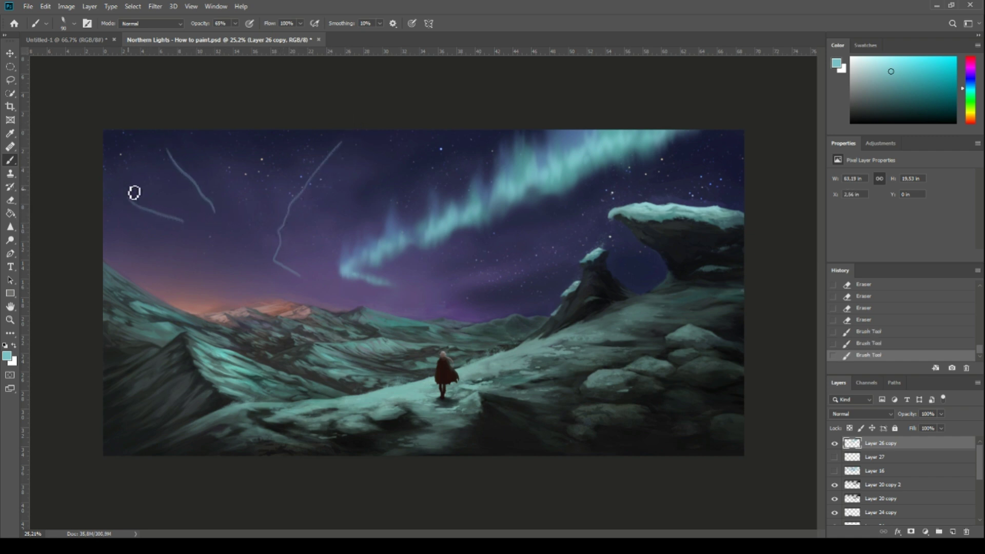
key(ctrl+z)
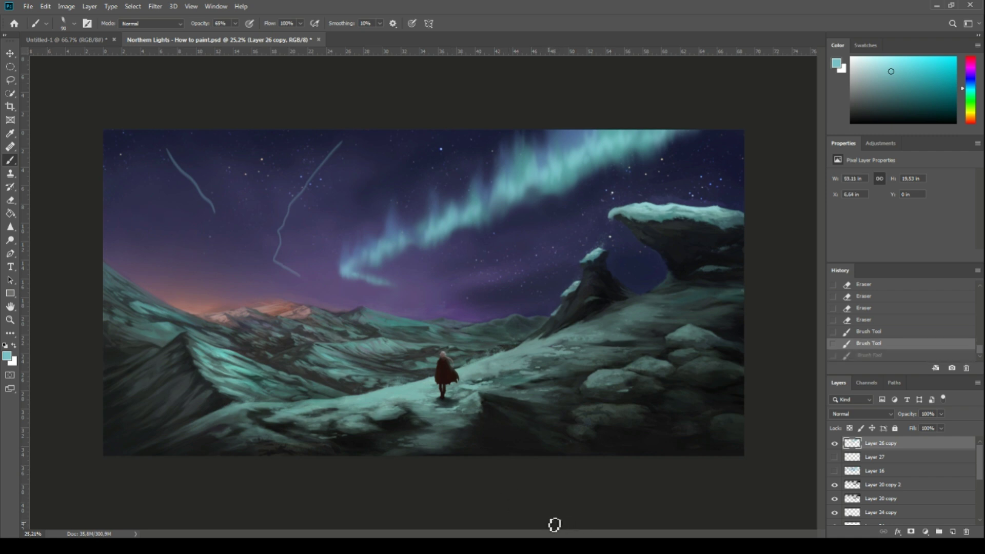
key(ctrl+z)
key(ctrl+z)
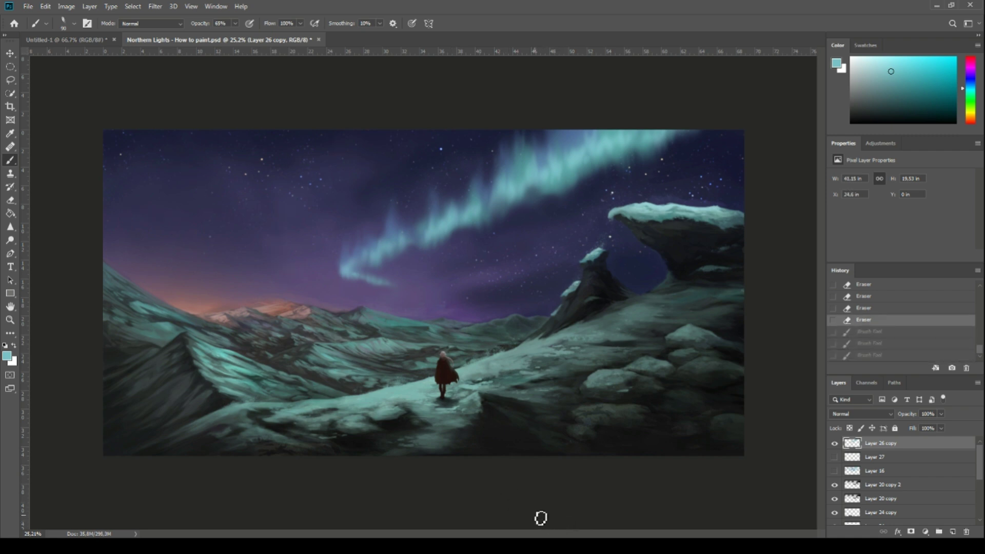